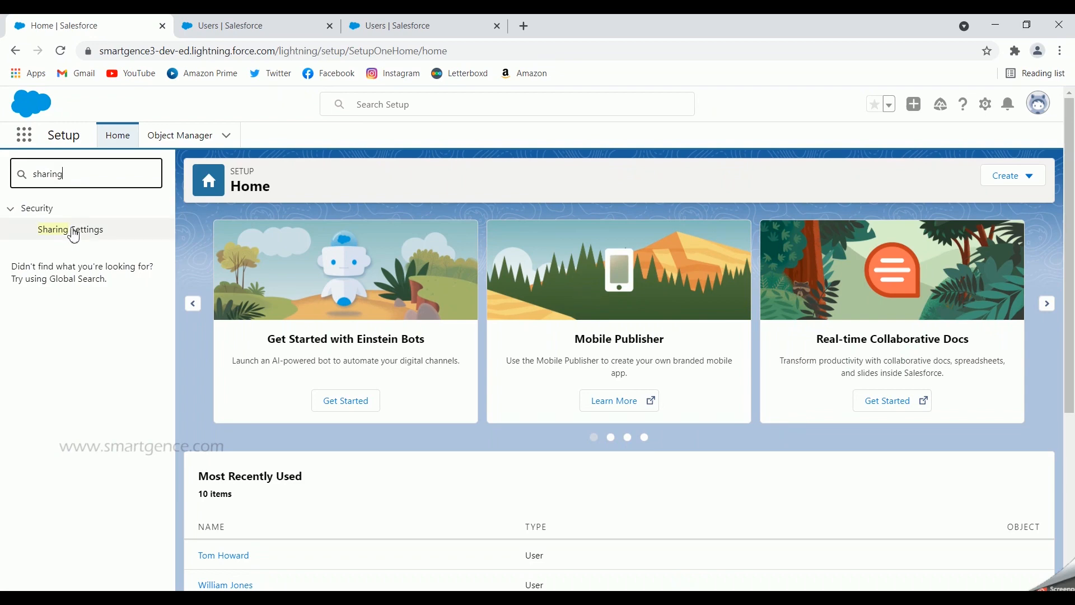
# - Open Sharing Settings and examine the organization-wide defaults' internal access, external access and hierarchy columns, plus the objects available for managing
pyautogui.click(72, 230)
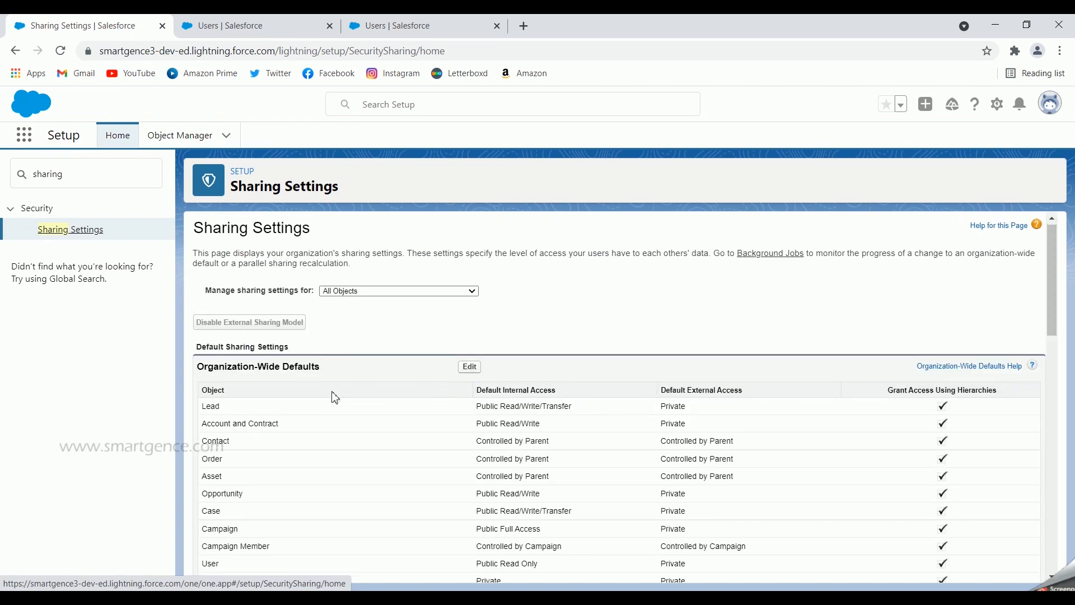
pyautogui.scroll(-4, 348, 400)
pyautogui.scroll(4, 372, 408)
pyautogui.scroll(-7, 365, 410)
pyautogui.scroll(7, 380, 420)
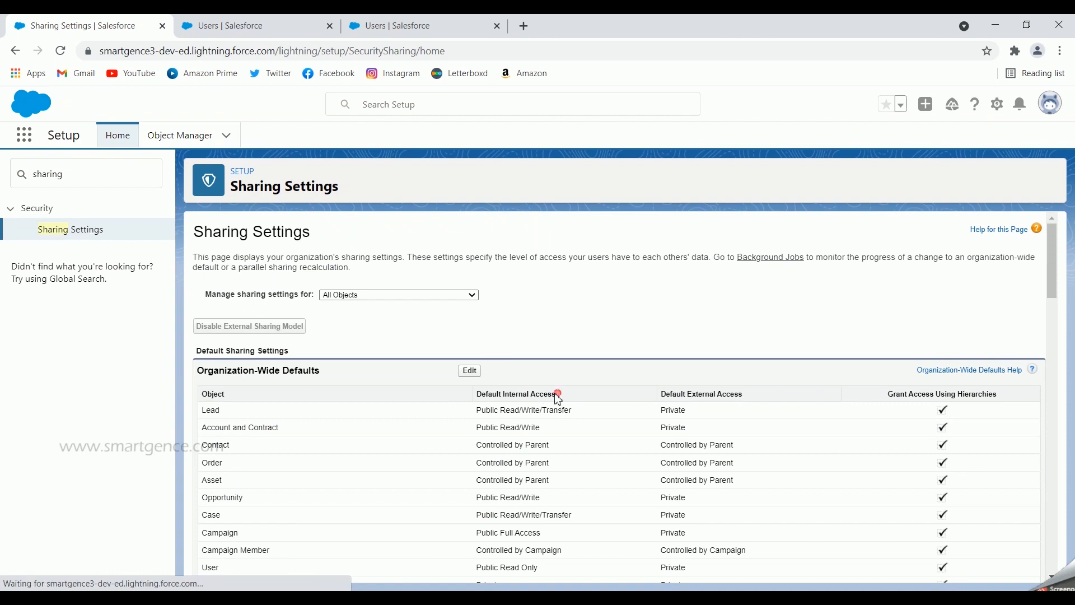
pyautogui.moveTo(556, 395); pyautogui.dragTo(505, 395)
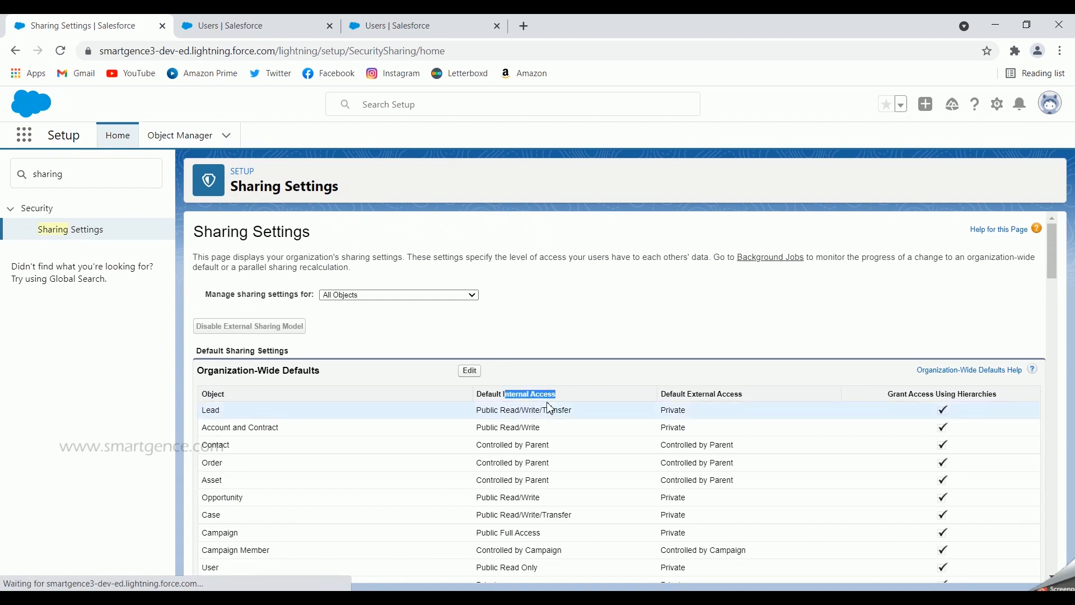
pyautogui.moveTo(758, 396); pyautogui.dragTo(692, 404)
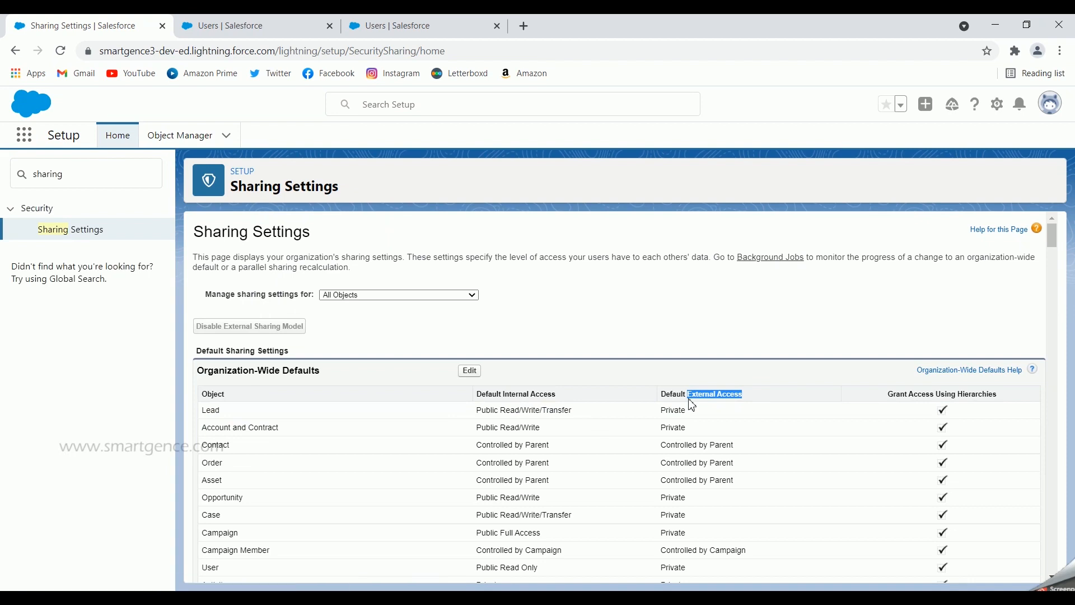
pyautogui.moveTo(886, 396); pyautogui.dragTo(999, 394)
pyautogui.click(877, 395)
pyautogui.click(436, 296)
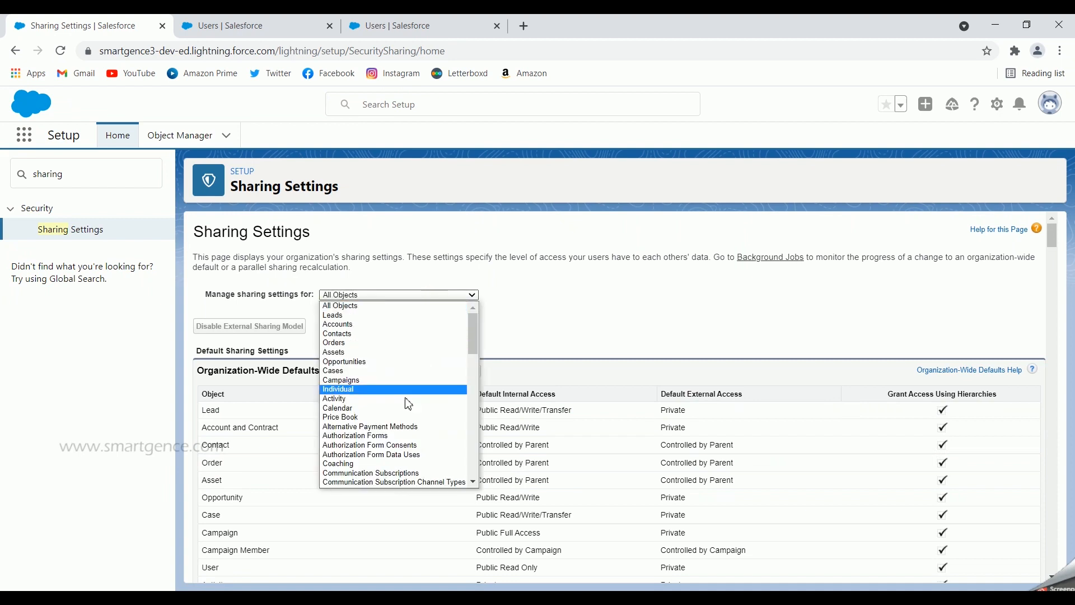
pyautogui.click(558, 352)
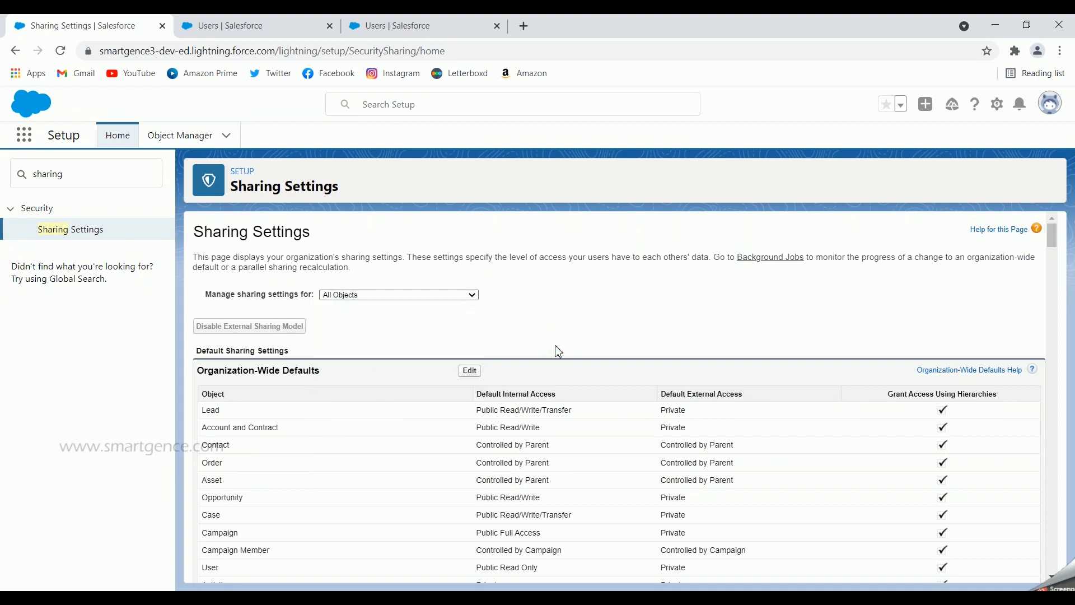
# - Open the organization-wide defaults for editing, inspect the internal access options for Account and Contract and for Lead, and cancel without saving
pyautogui.click(471, 370)
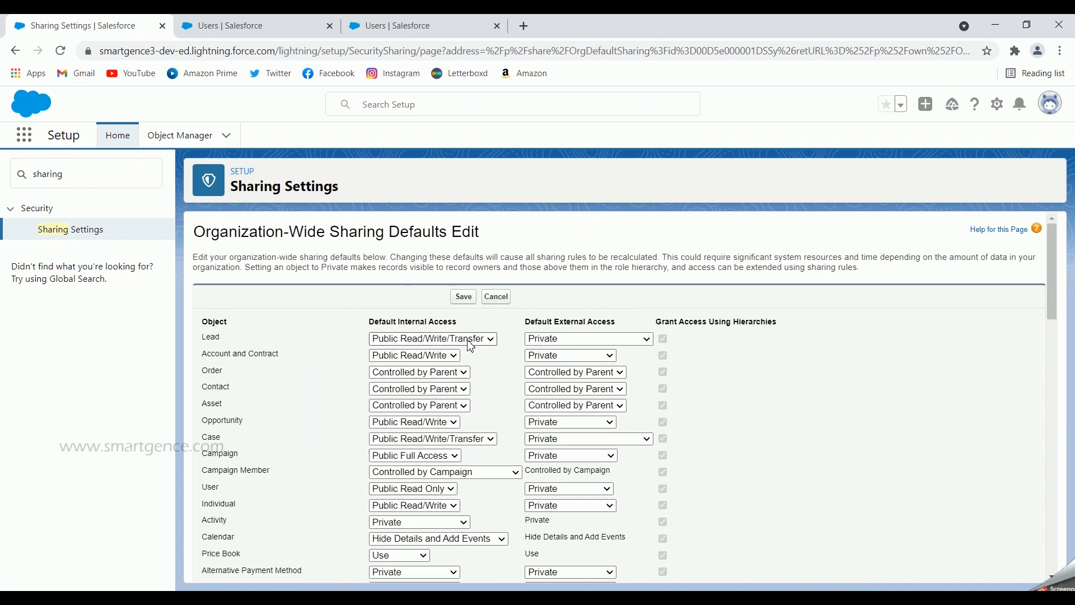
pyautogui.click(447, 356)
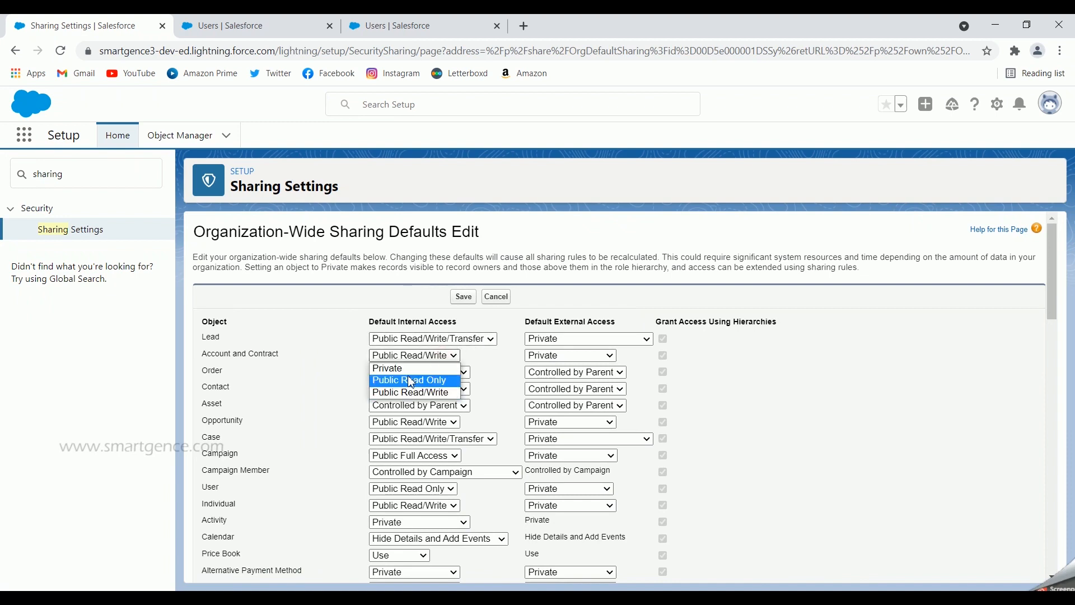
pyautogui.click(291, 332)
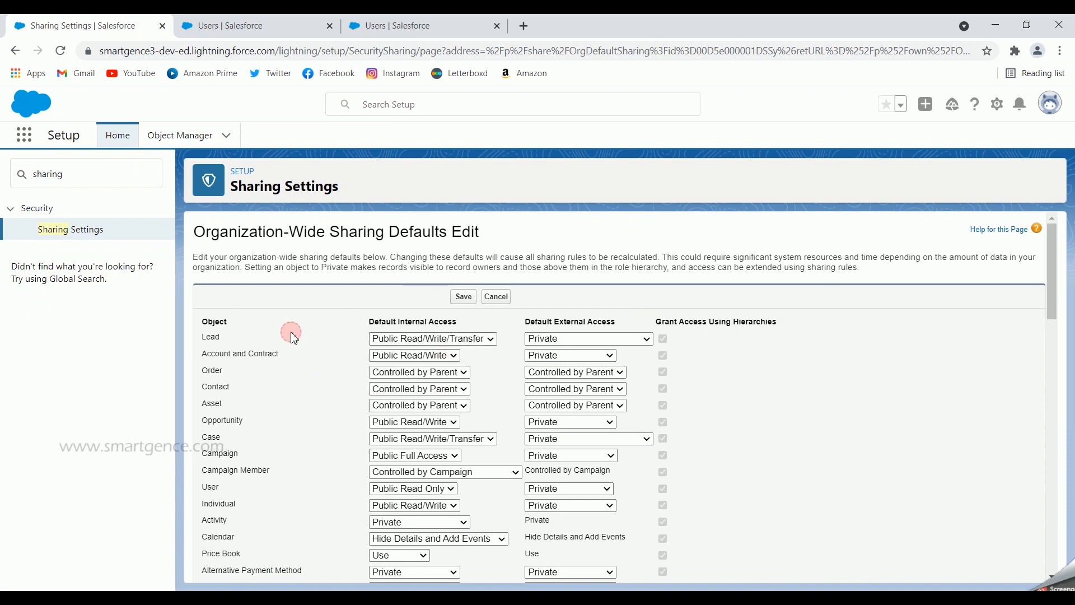
pyautogui.click(394, 339)
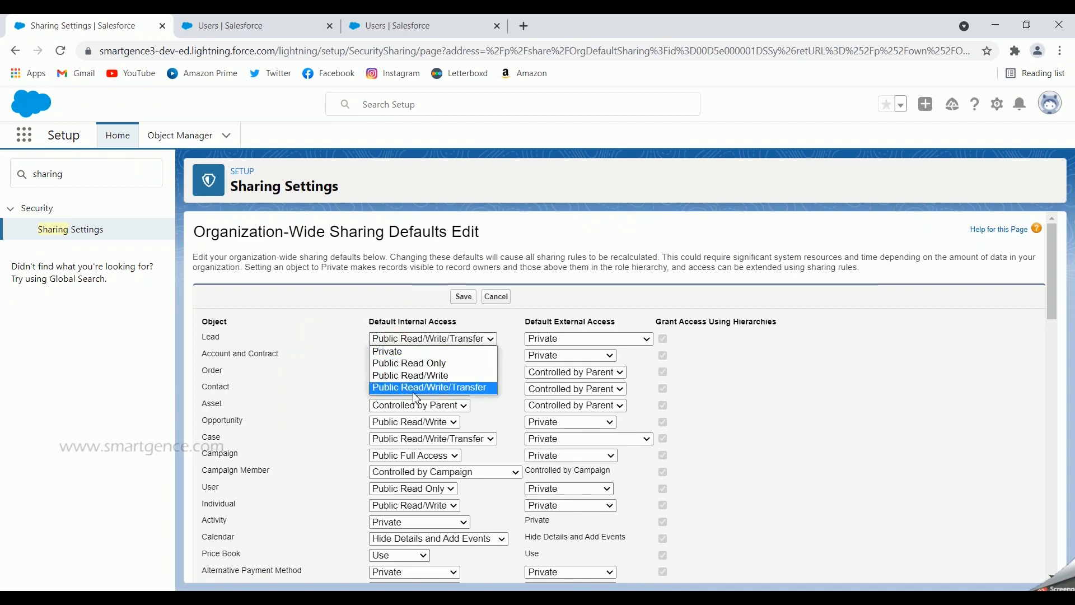
pyautogui.click(326, 309)
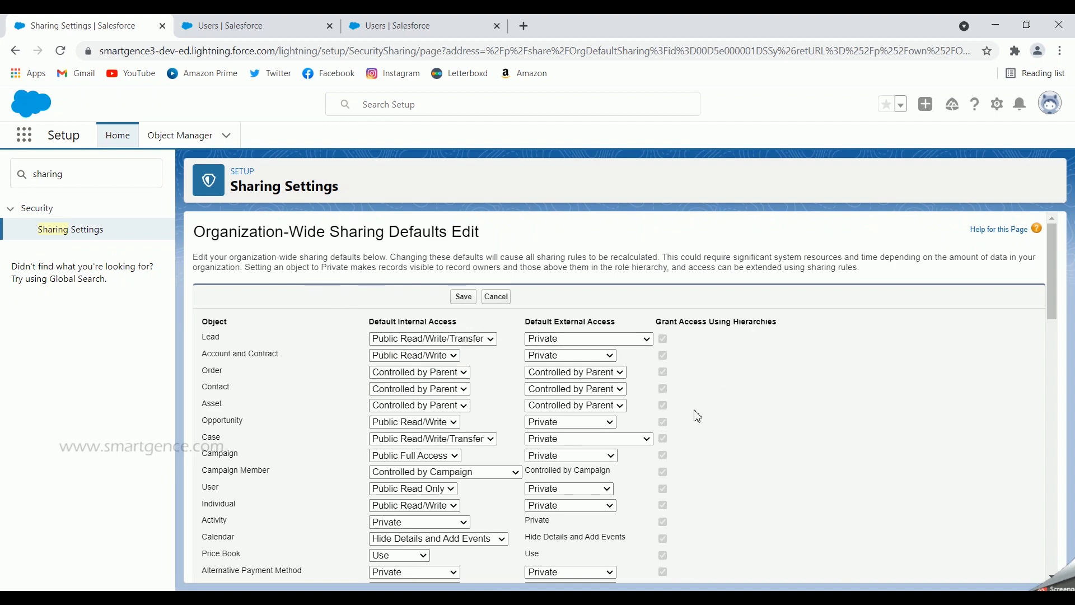
pyautogui.click(496, 296)
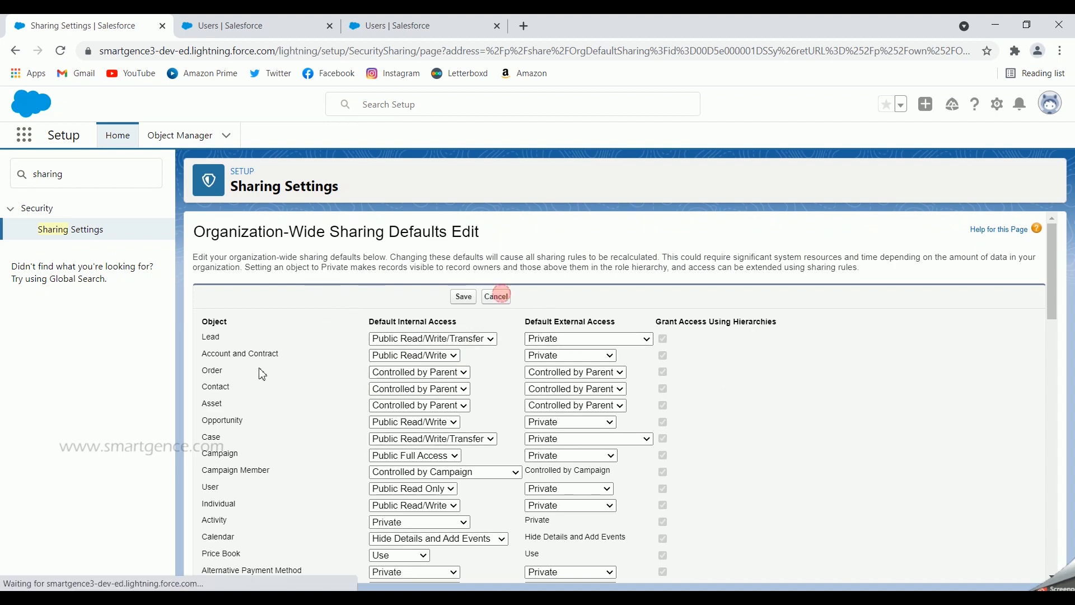
# - Check the Position object's default internal access in the organization-wide defaults
pyautogui.scroll(-2, 522, 382)
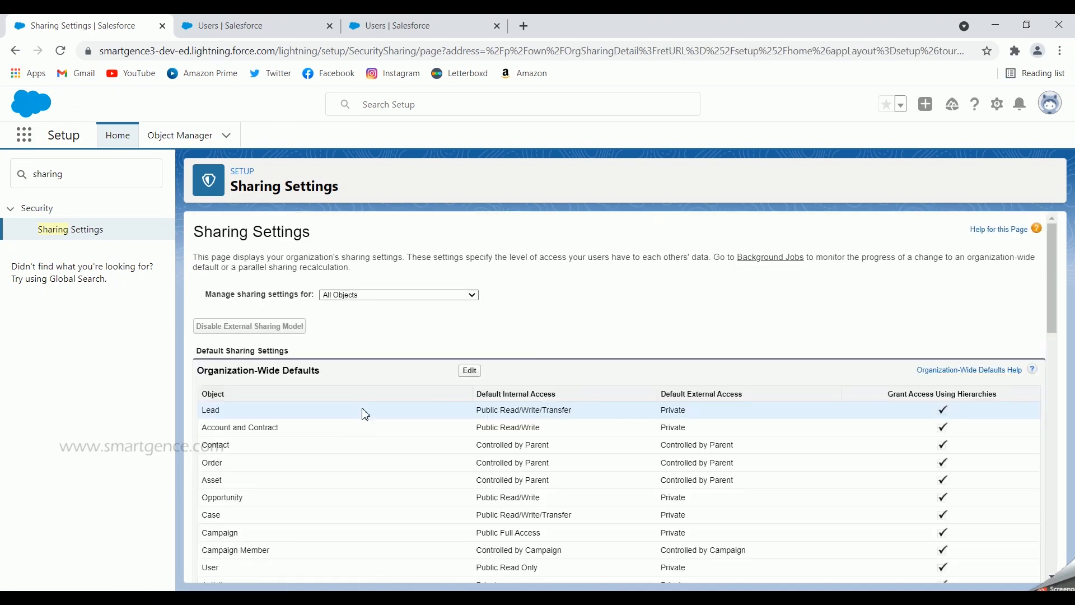
pyautogui.scroll(-15, 364, 426)
pyautogui.scroll(-6, 376, 442)
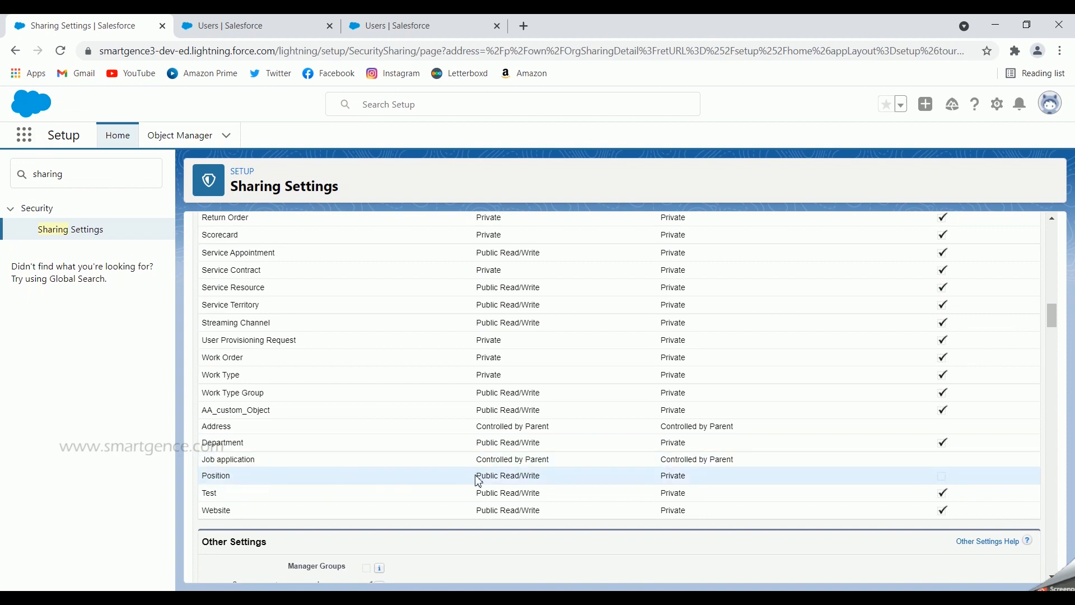
pyautogui.moveTo(477, 477); pyautogui.dragTo(546, 476)
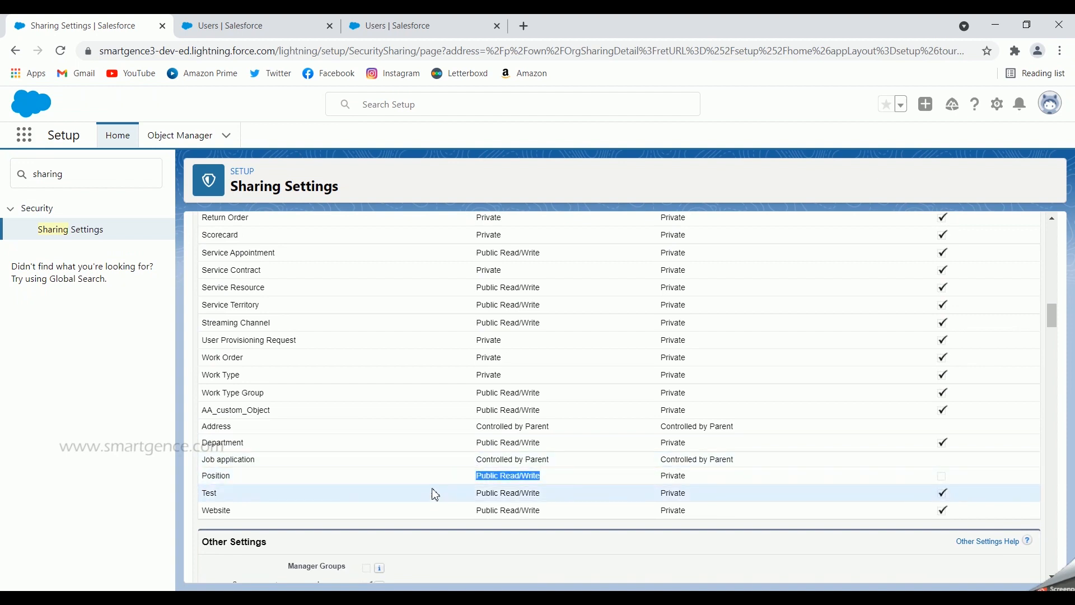
pyautogui.click(188, 476)
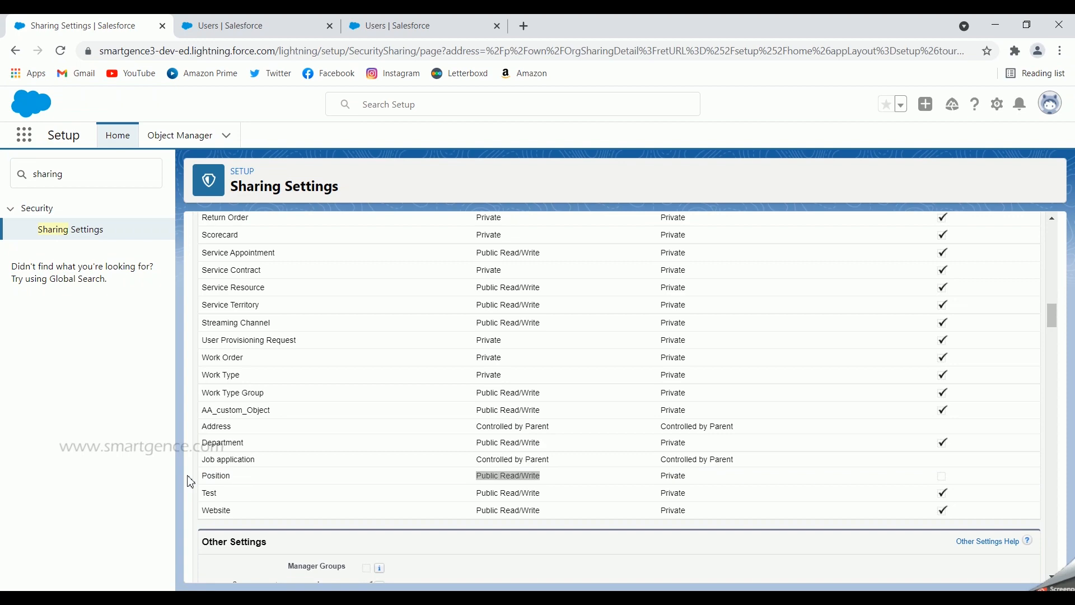
# - Open the Manager profile in a new browser tab from the detail page of the user with the CEO role
pyautogui.click(257, 30)
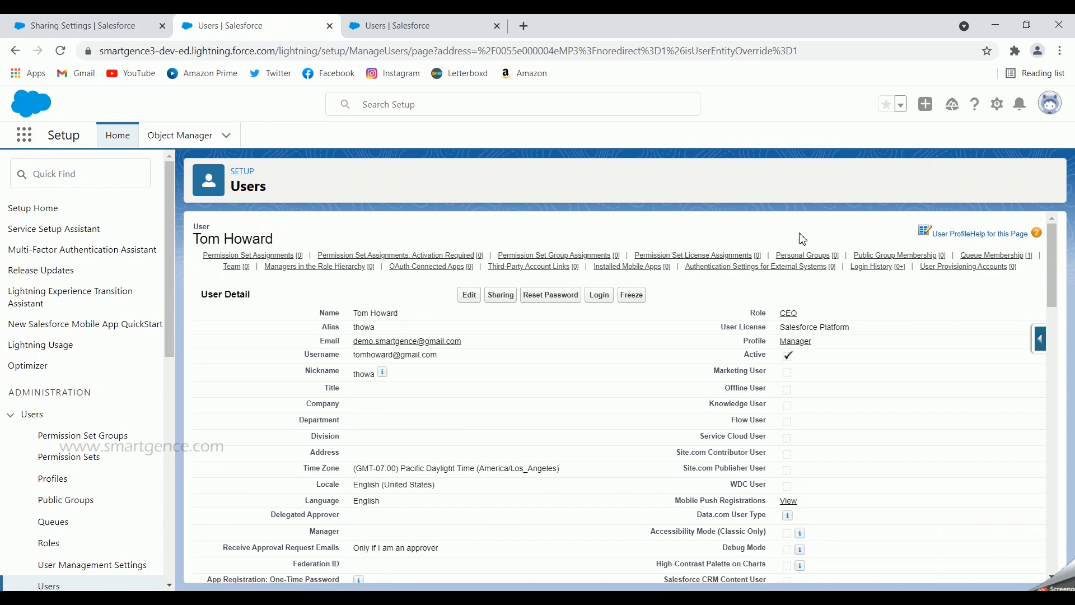
pyautogui.rightClick(801, 341)
pyautogui.click(823, 349)
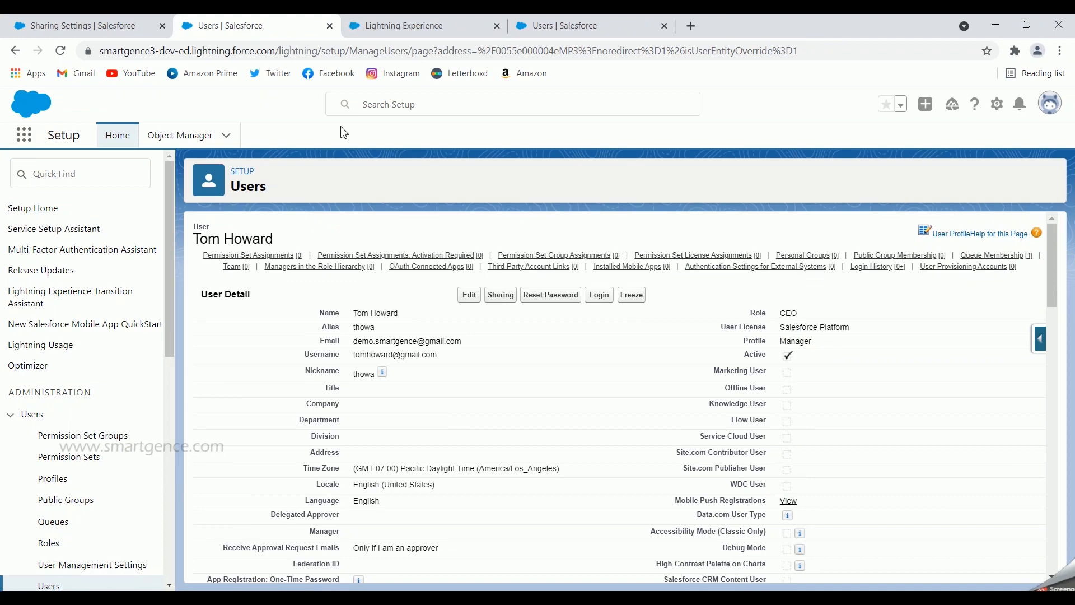
pyautogui.click(399, 26)
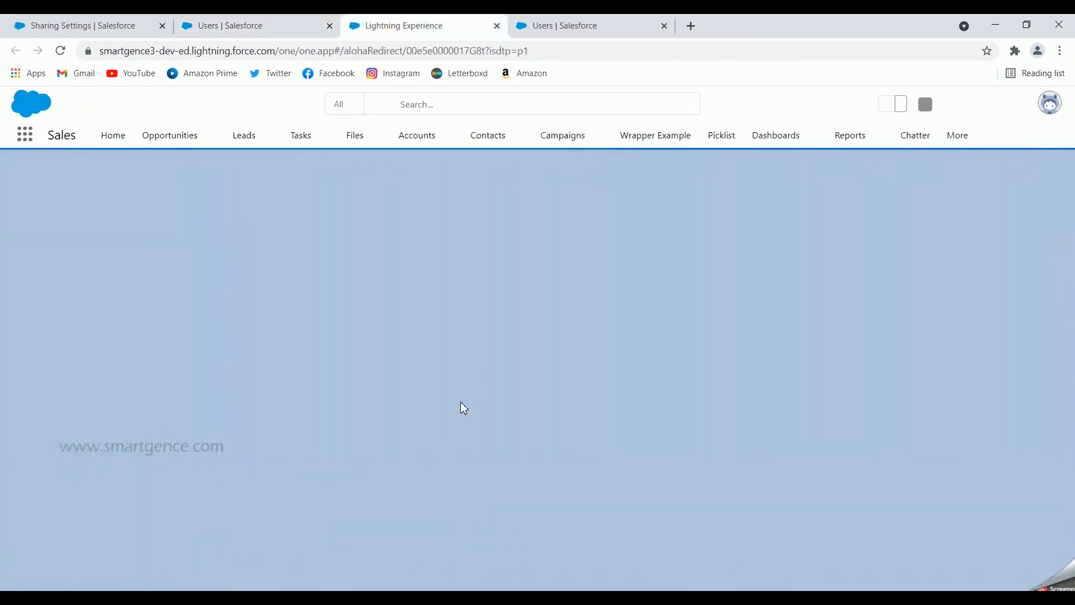
pyautogui.click(259, 17)
pyautogui.click(381, 22)
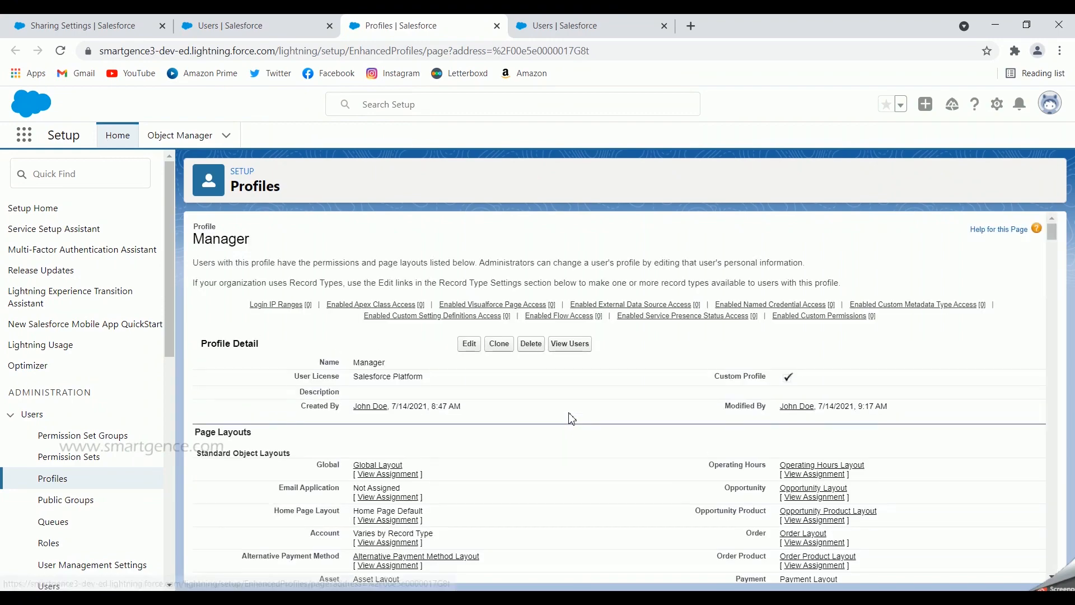
# - Search the Manager profile page for "position" and examine the Positions entry under Custom Object Permissions
pyautogui.hotkey('ctrl', 'f')
pyautogui.write('position')
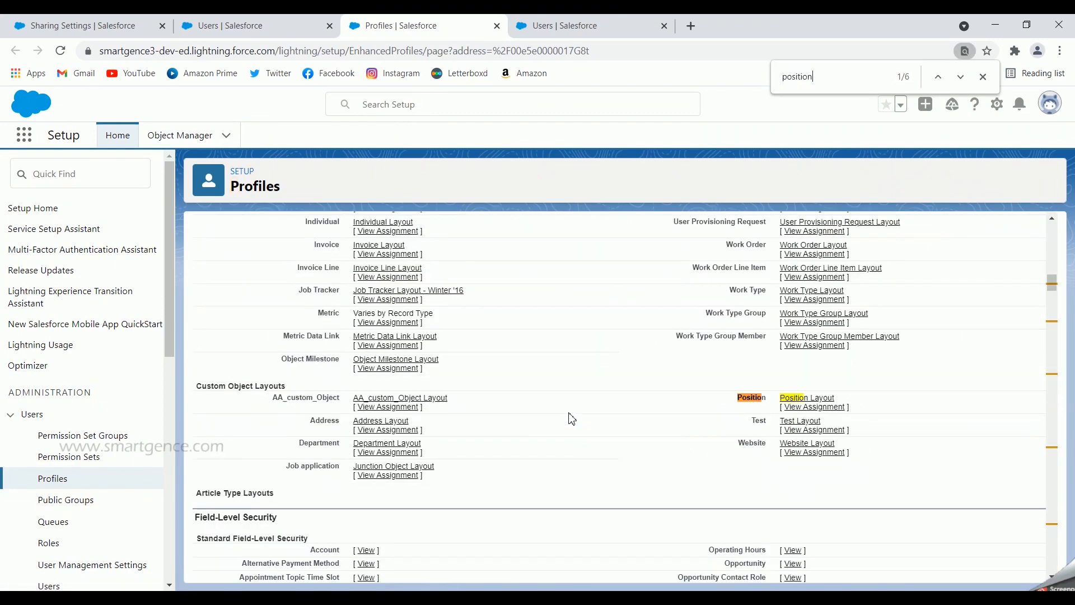
pyautogui.press('Return')
pyautogui.press('Return')
pyautogui.press('Return')
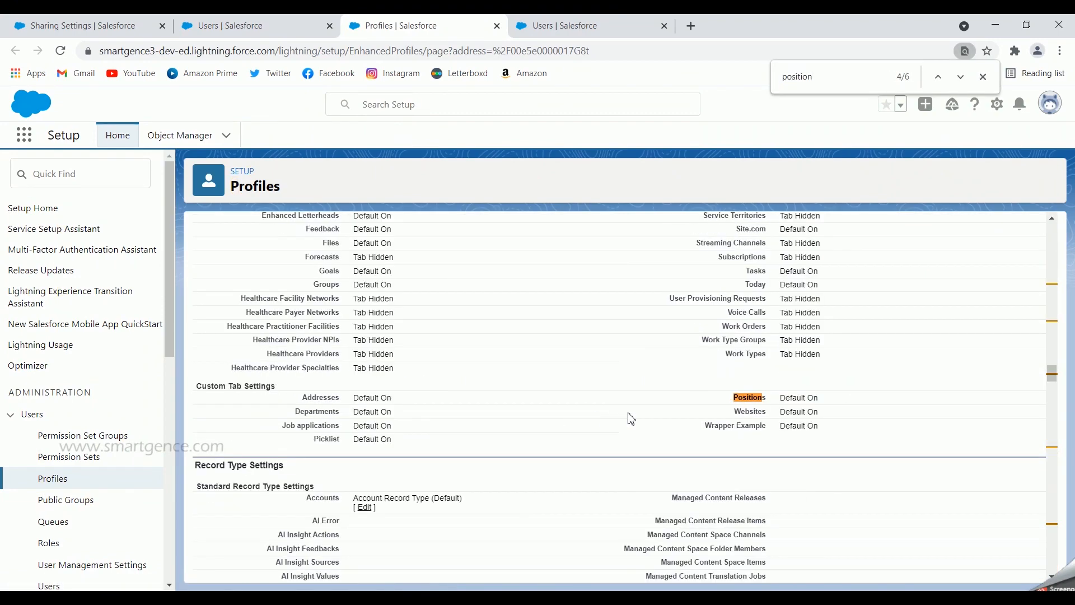
pyautogui.press('Return')
pyautogui.press('Return')
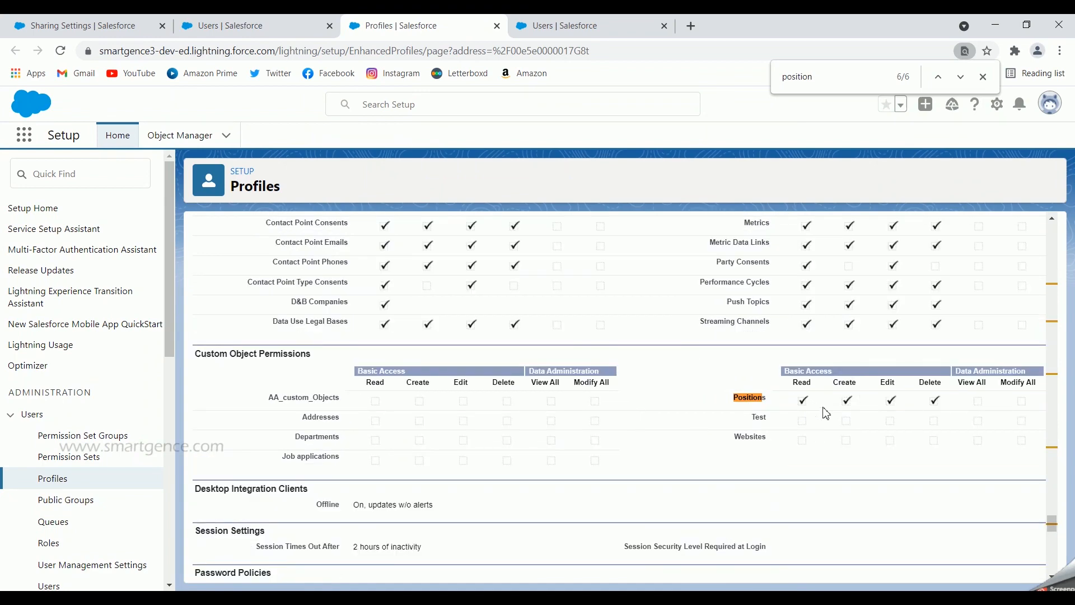
# - Log in as the CEO-role user from their detail page and open Positions by searching the available items for "position"
pyautogui.click(274, 25)
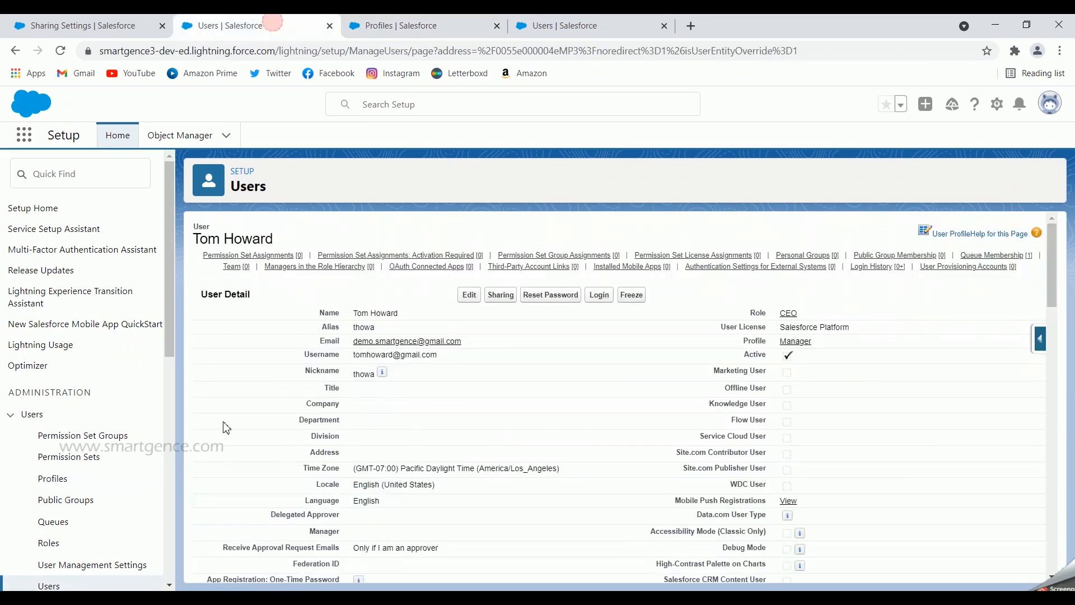
pyautogui.click(602, 301)
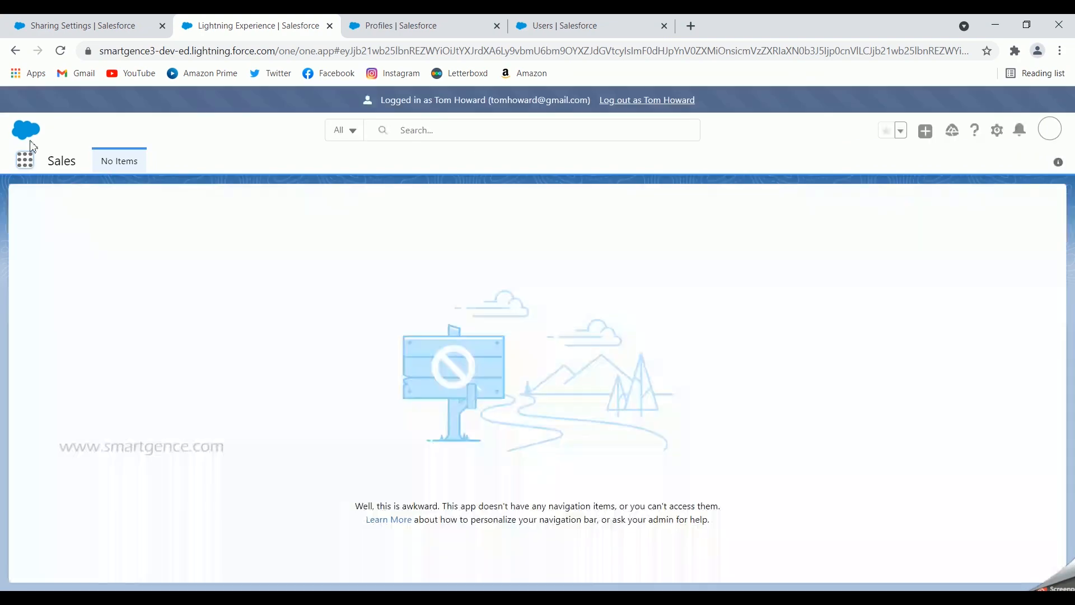
pyautogui.click(31, 166)
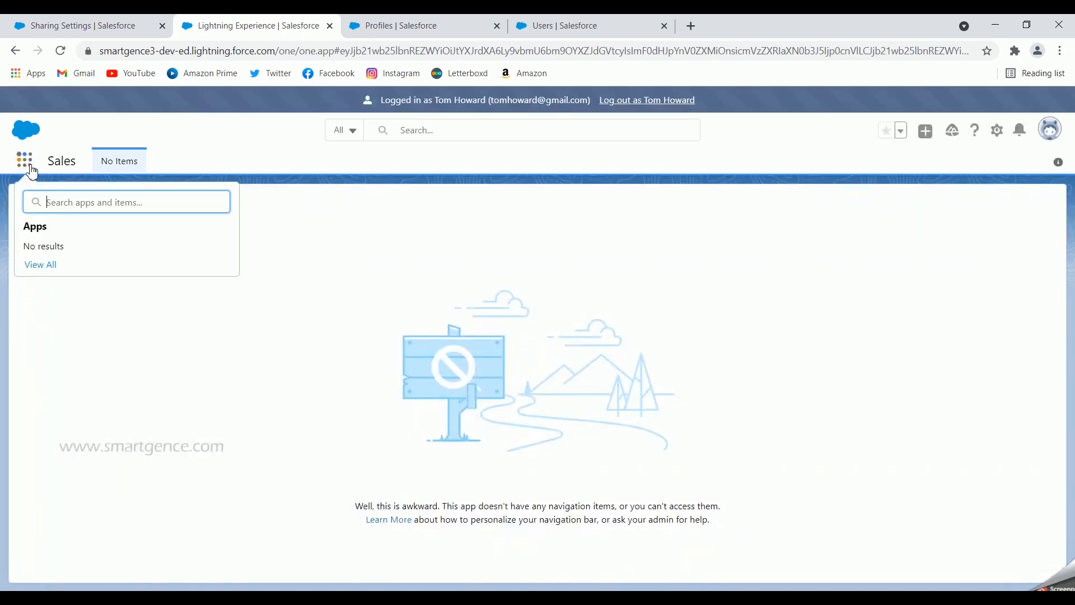
pyautogui.click(31, 166)
pyautogui.click(32, 168)
pyautogui.write('position t')
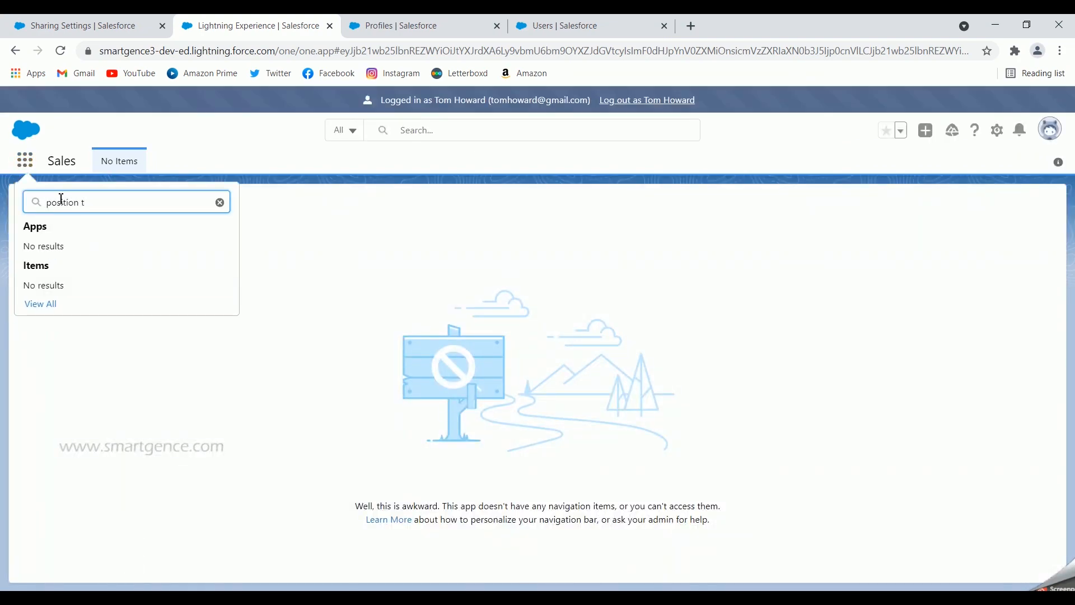
pyautogui.press('BackSpace')
pyautogui.press('BackSpace')
pyautogui.click(42, 290)
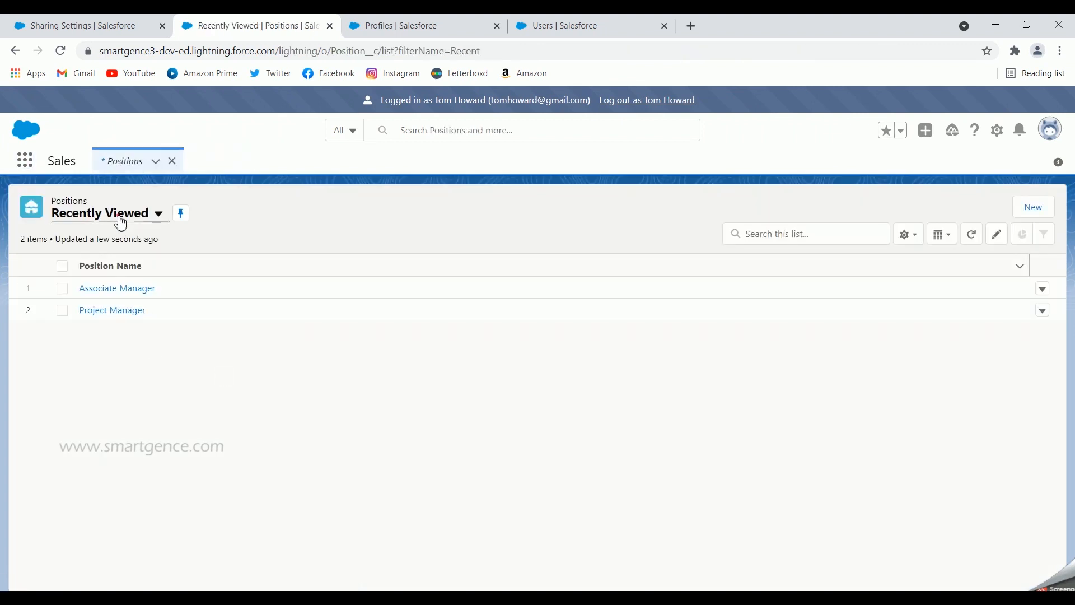
# - Switch the Positions list to the All view and open the Senior Developer record
pyautogui.click(115, 216)
pyautogui.click(91, 263)
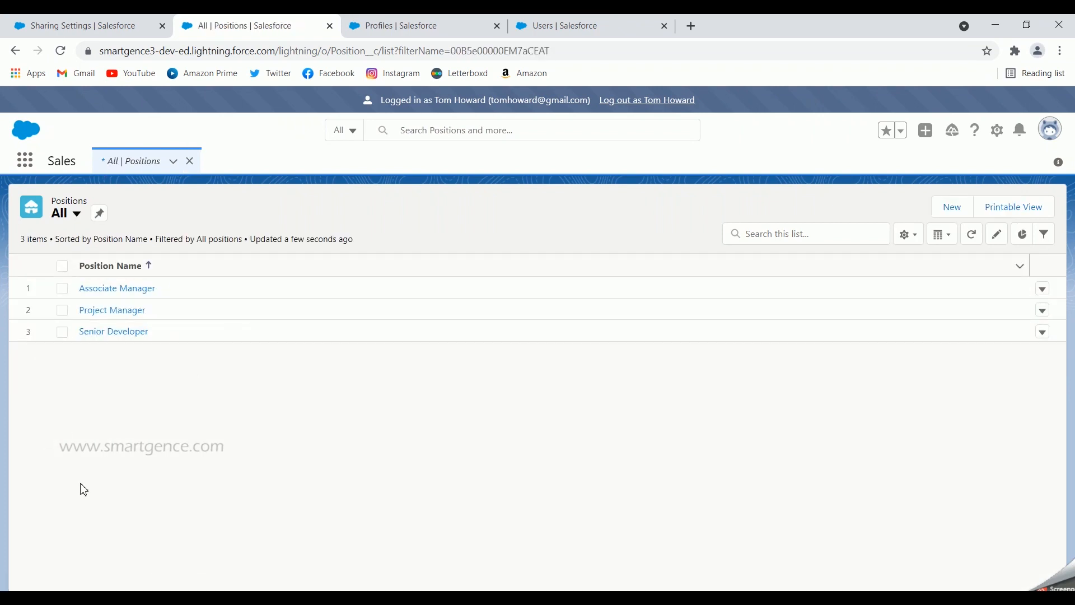
pyautogui.click(114, 332)
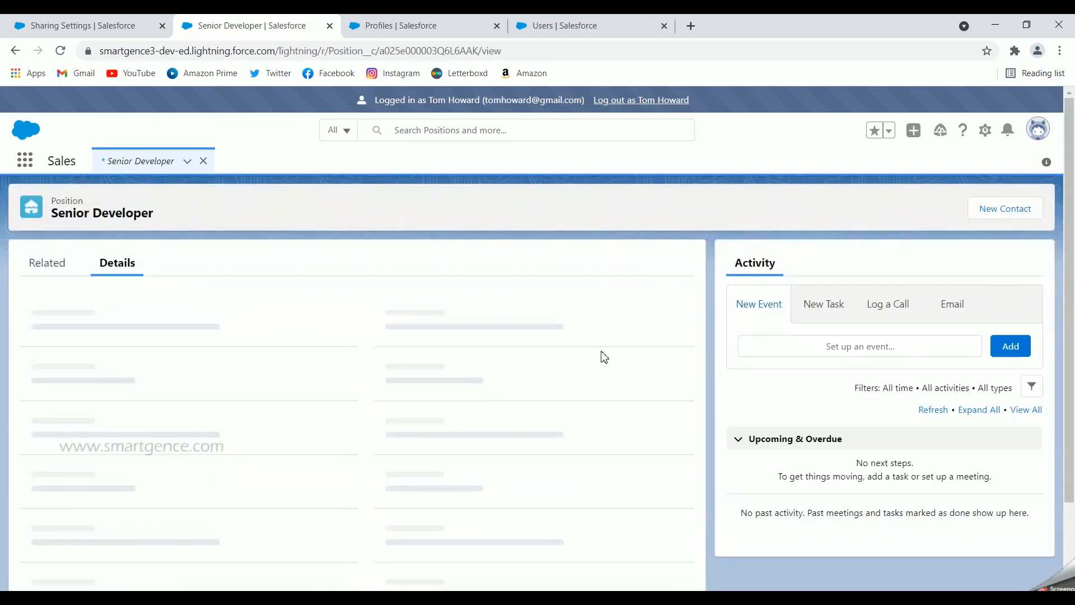
# - Edit the Senior Developer position, set its Company Name to Smartgence and save the record
pyautogui.click(964, 209)
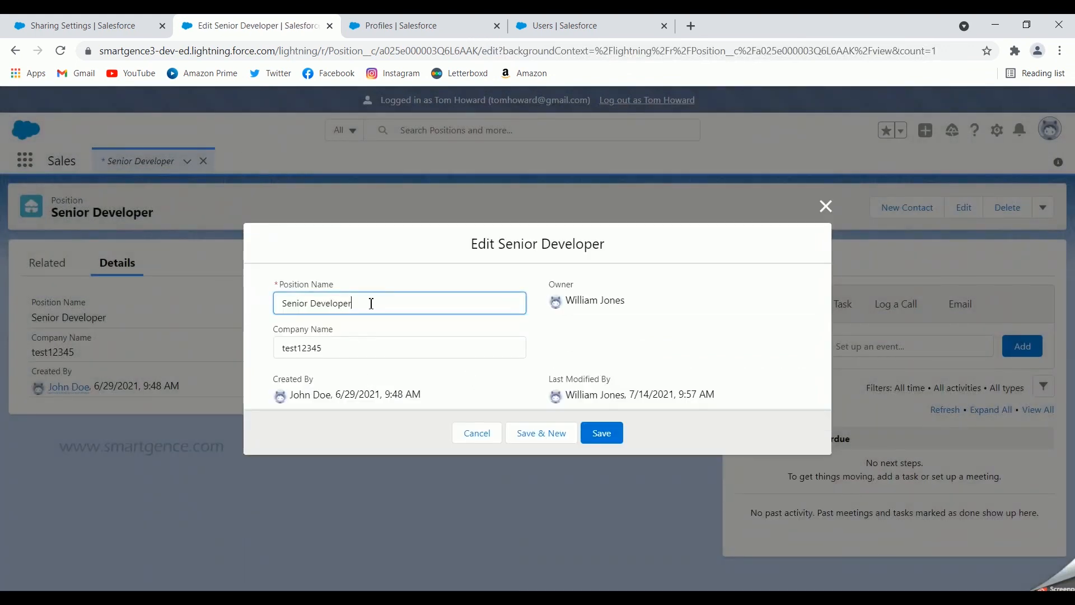
pyautogui.moveTo(350, 345); pyautogui.dragTo(279, 365)
pyautogui.write('Smartgence')
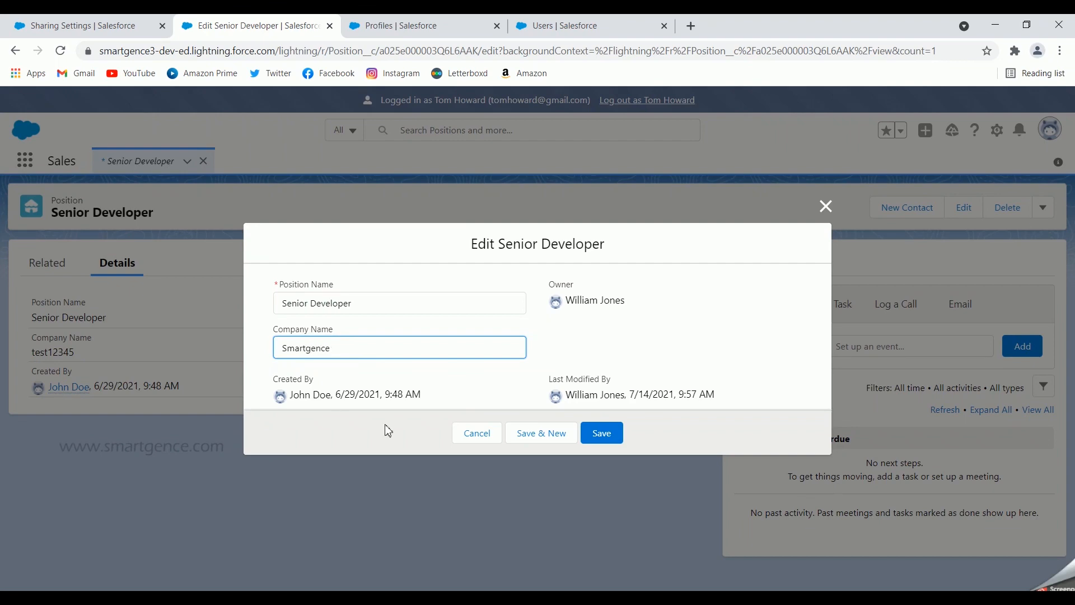
pyautogui.click(600, 433)
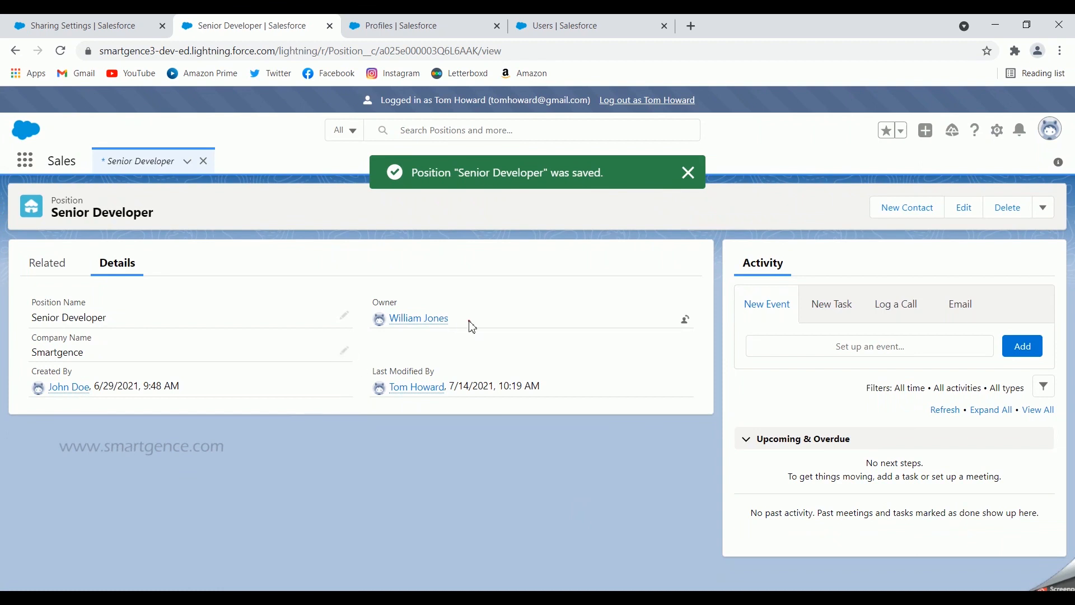
# - Check the Senior Developer record's owner and log out of the CEO-role user's session
pyautogui.moveTo(469, 321); pyautogui.dragTo(397, 318)
pyautogui.click(353, 254)
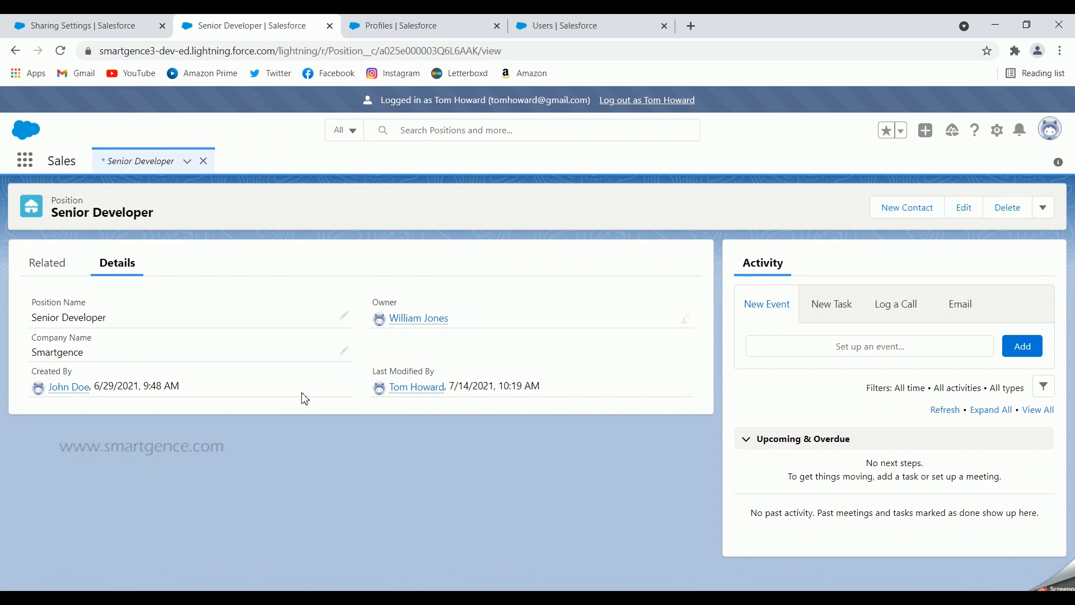
pyautogui.click(666, 107)
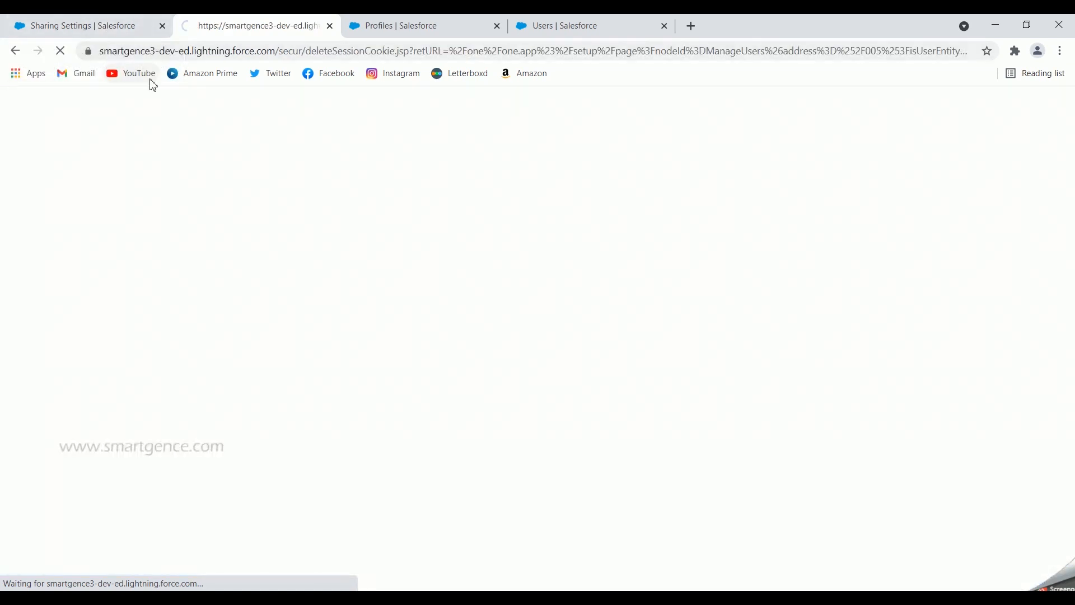
# - Check the Position object's organization-wide default access in the sharing settings
pyautogui.click(103, 28)
pyautogui.scroll(10, 314, 387)
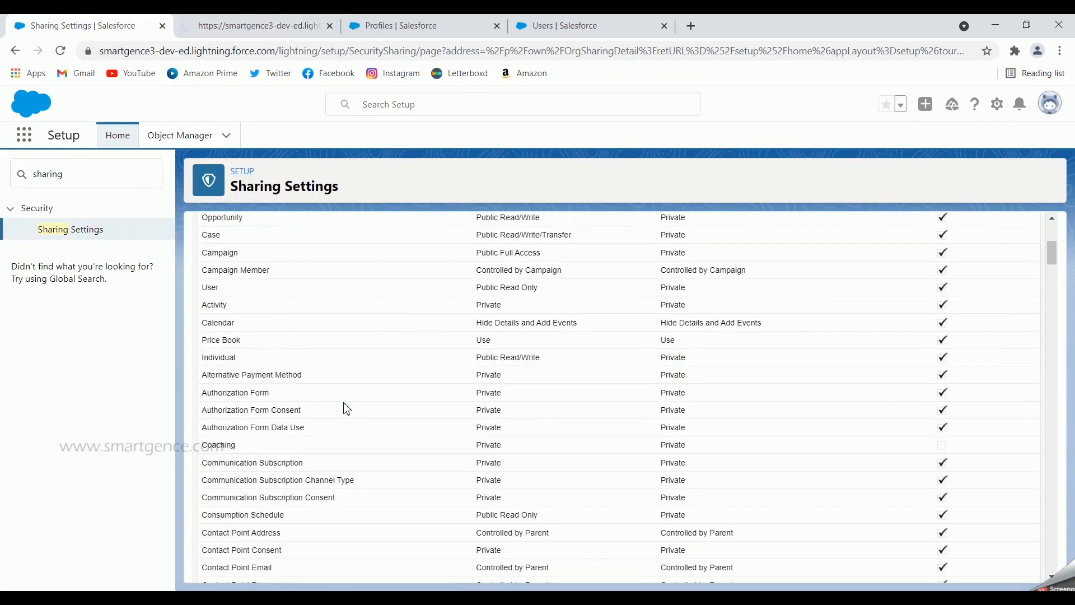
pyautogui.scroll(4, 347, 409)
pyautogui.scroll(-15, 347, 408)
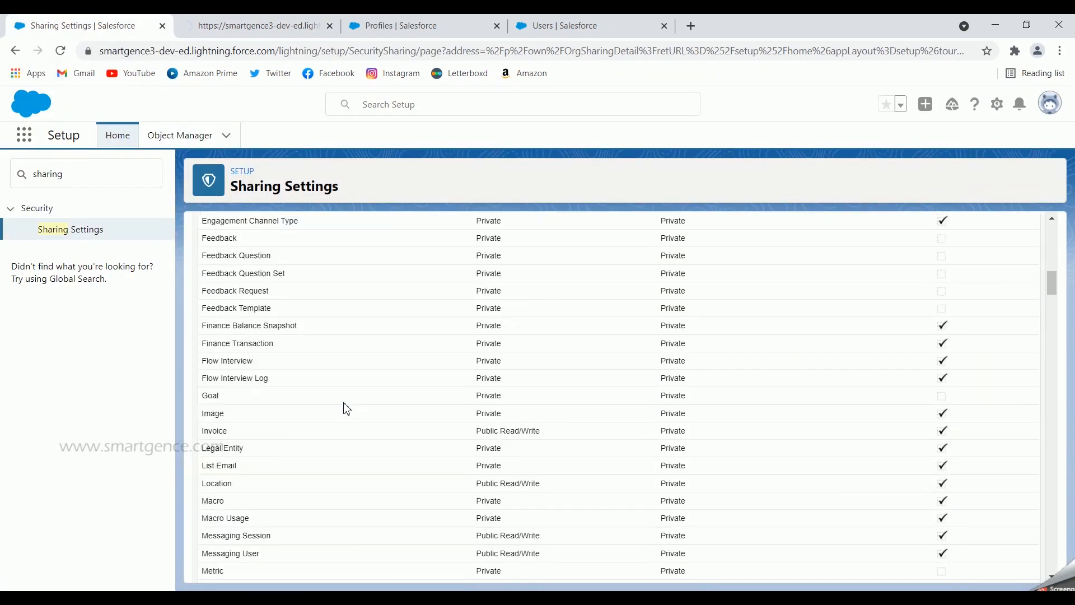
pyautogui.scroll(-8, 344, 408)
pyautogui.scroll(-3, 345, 408)
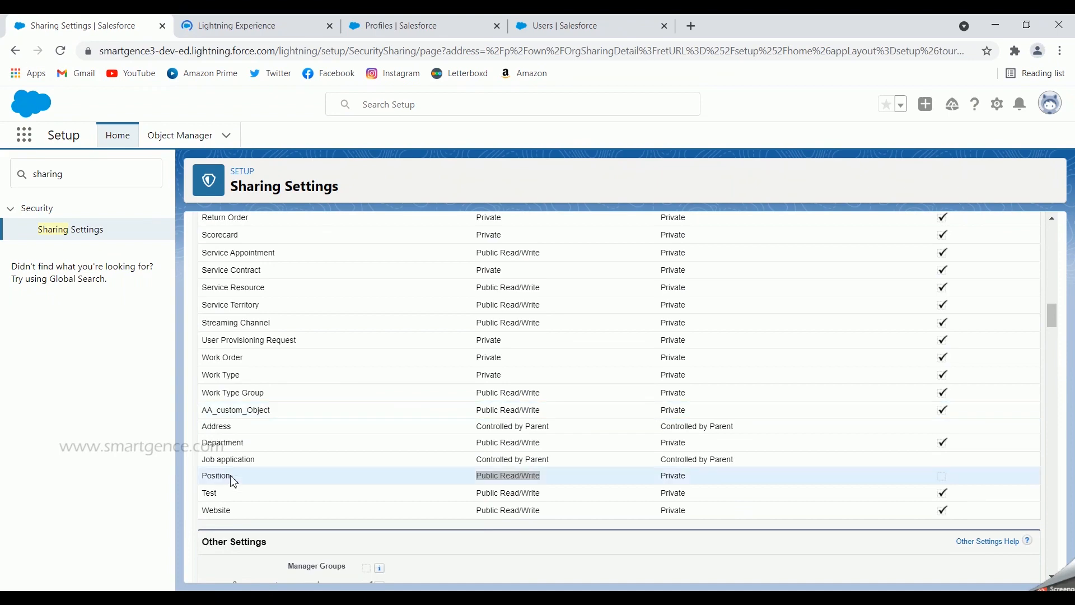
pyautogui.scroll(10, 319, 441)
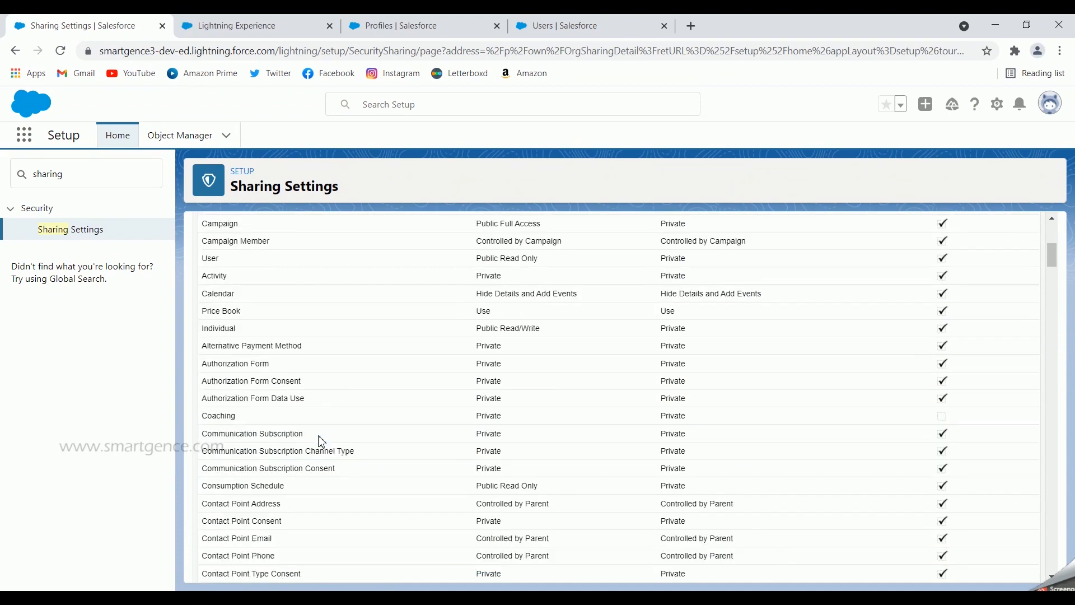
pyautogui.scroll(5, 322, 441)
# - Edit the organization-wide defaults, set Position's default internal access to Public Read Only and save
pyautogui.click(206, 20)
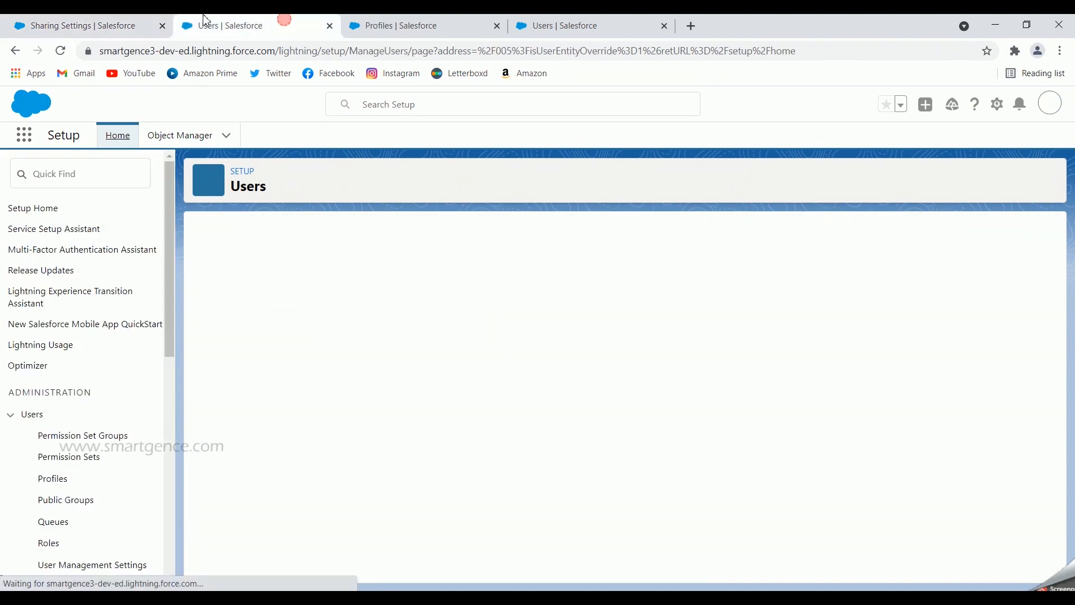
pyautogui.click(101, 26)
pyautogui.click(468, 374)
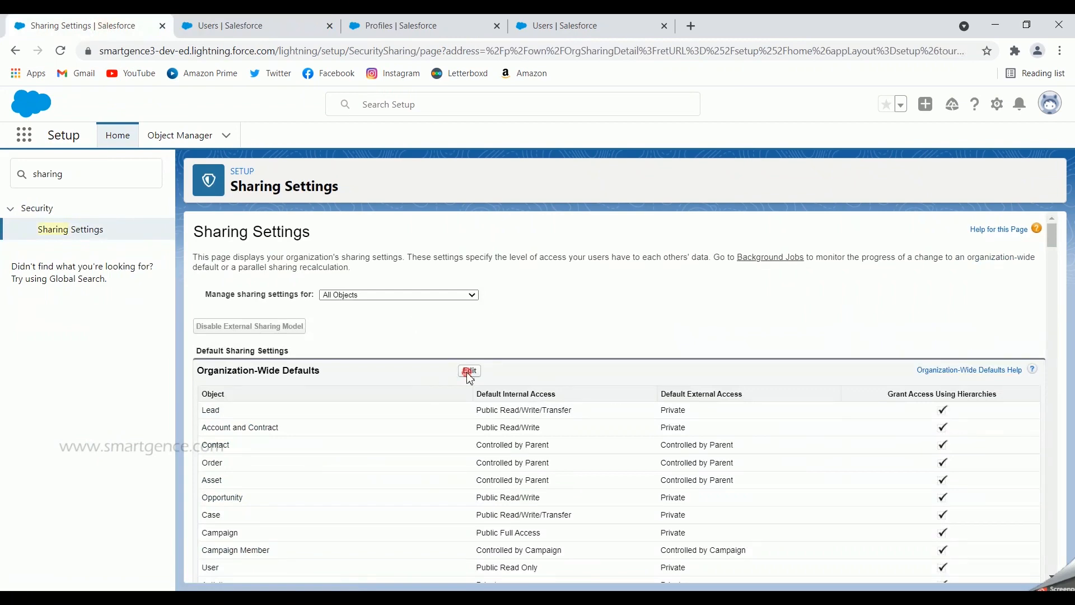
pyautogui.scroll(-20, 572, 336)
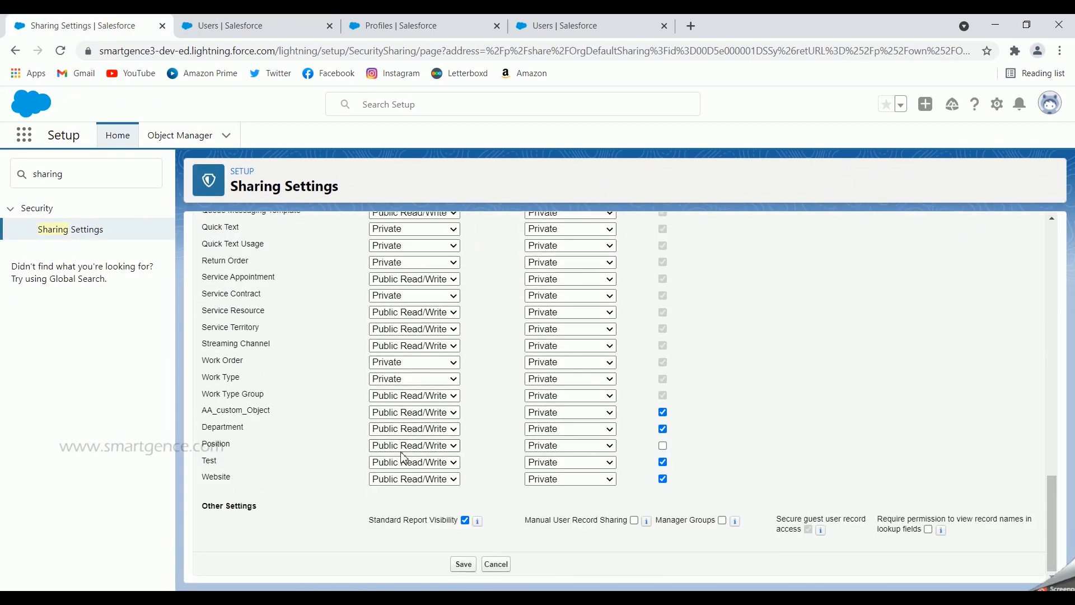
pyautogui.click(385, 446)
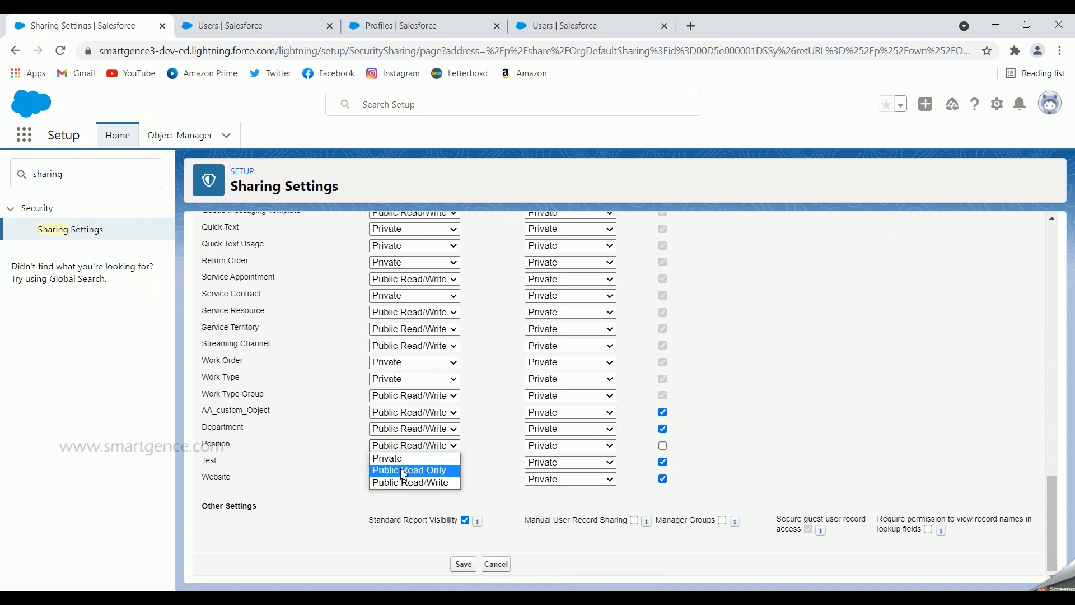
pyautogui.click(404, 471)
pyautogui.click(466, 566)
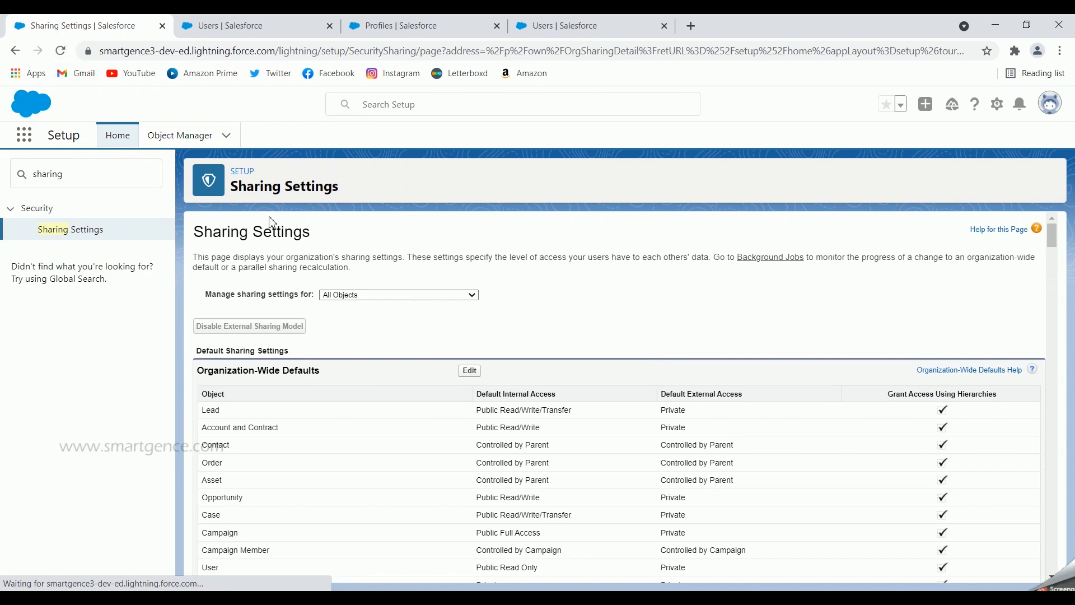
pyautogui.scroll(-1, 533, 340)
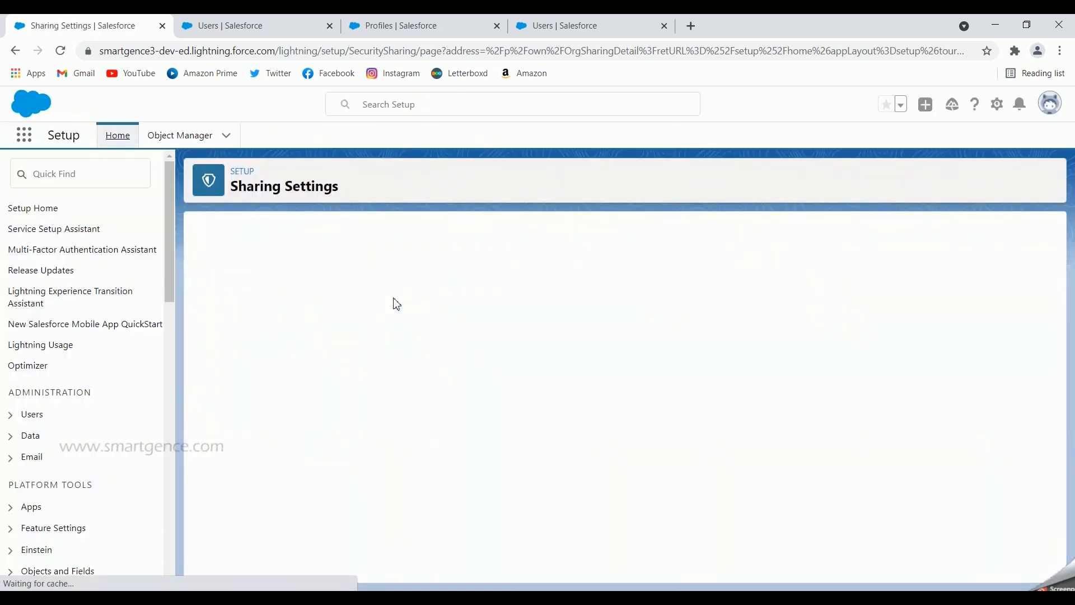
# - Log in as the first CEO-role user from the All Users list and close the old users page
pyautogui.click(271, 28)
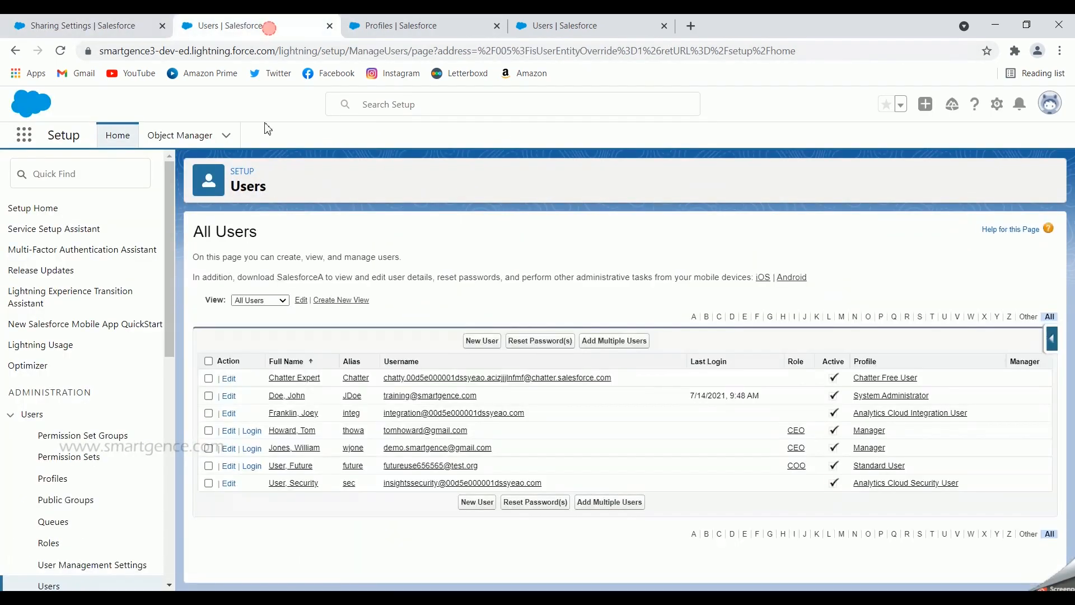
pyautogui.click(251, 430)
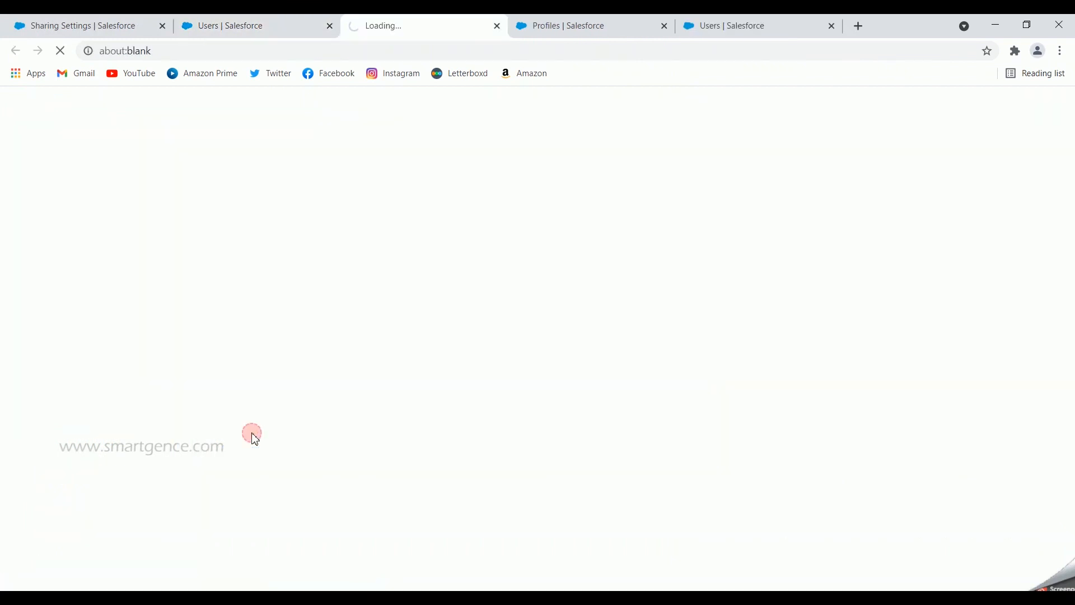
pyautogui.click(330, 26)
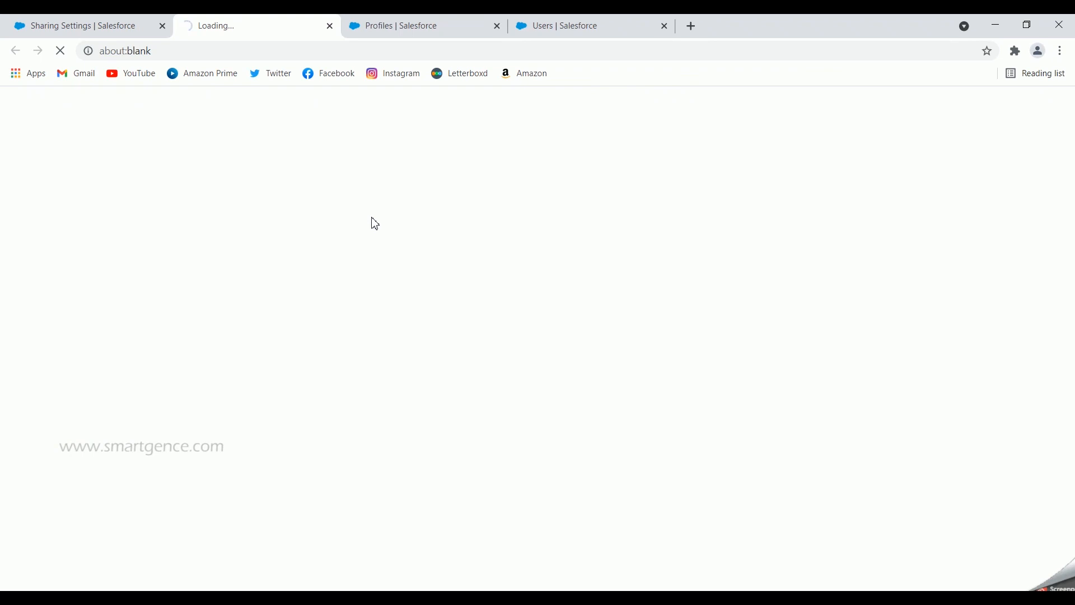
pyautogui.click(112, 27)
pyautogui.click(226, 28)
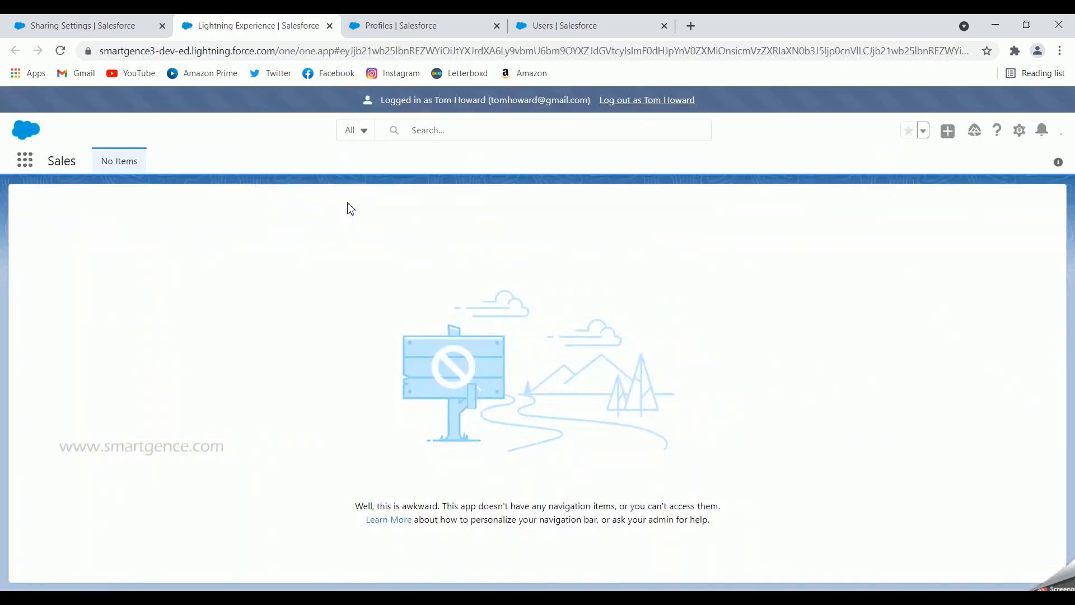
# - Find Positions by searching the available items for "position", switch the list to the All view and open the Senior Developer record
pyautogui.click(31, 168)
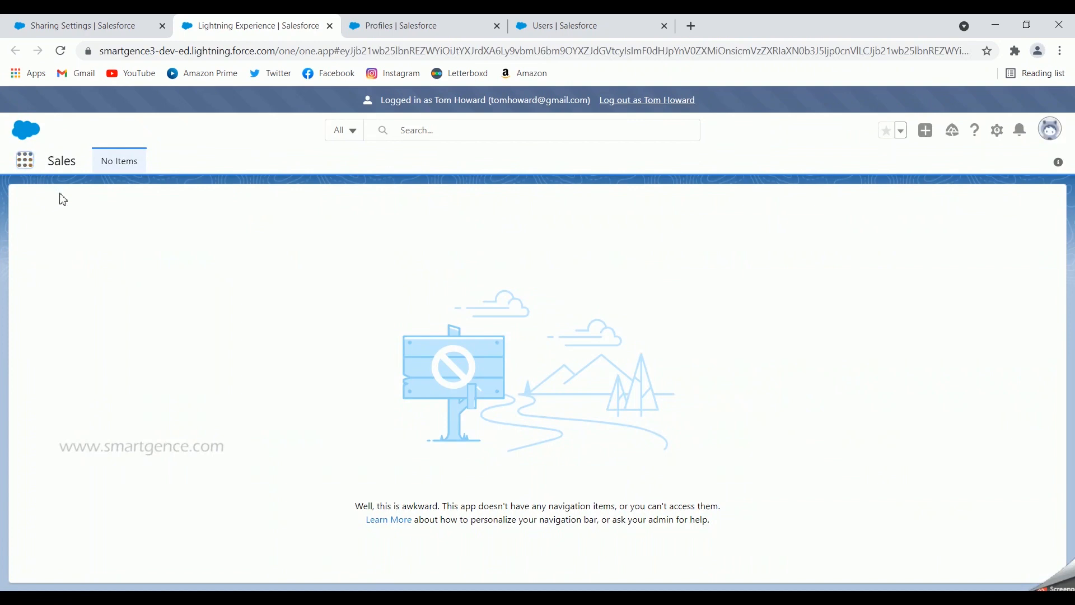
pyautogui.write('position')
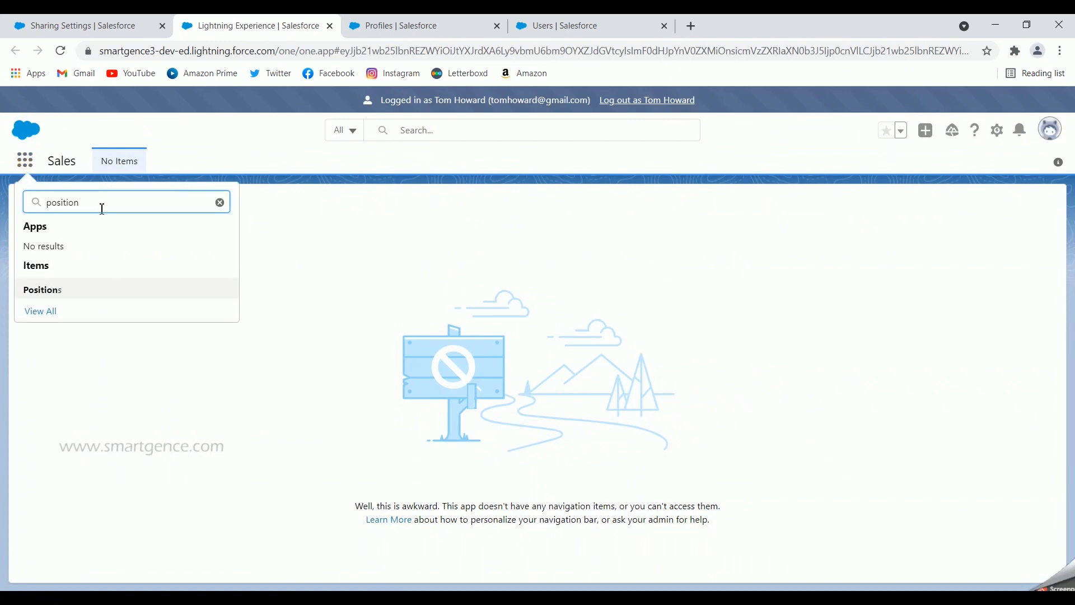
pyautogui.click(49, 291)
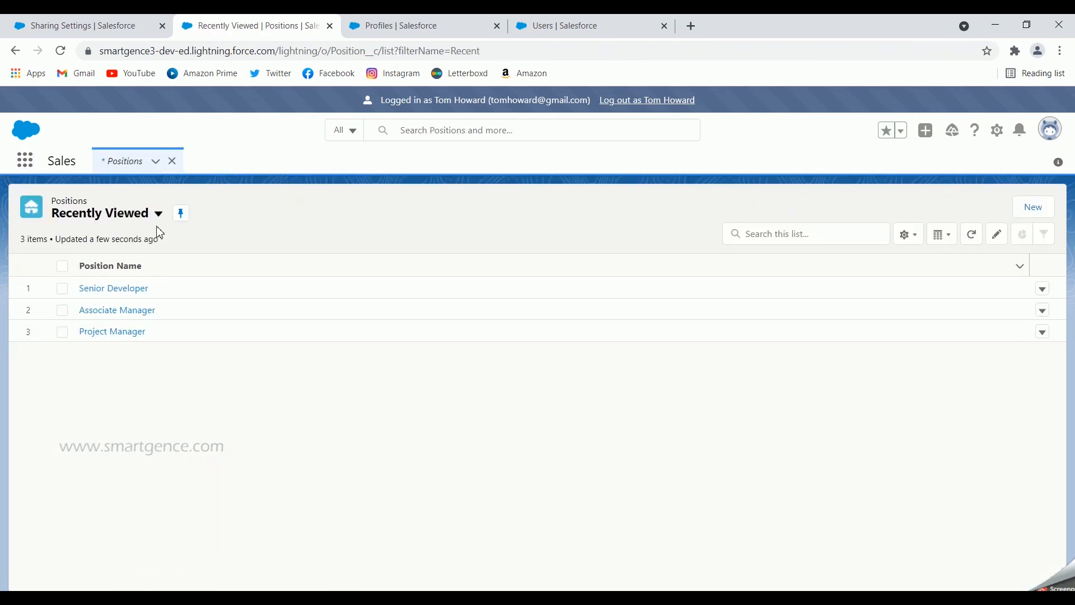
pyautogui.click(131, 215)
pyautogui.click(88, 263)
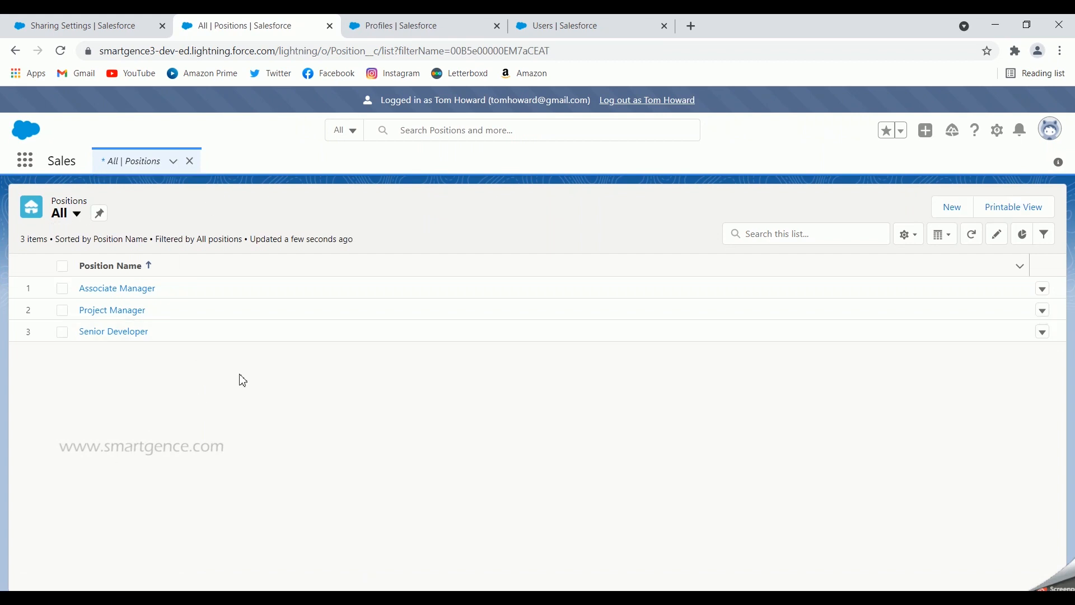
pyautogui.click(114, 333)
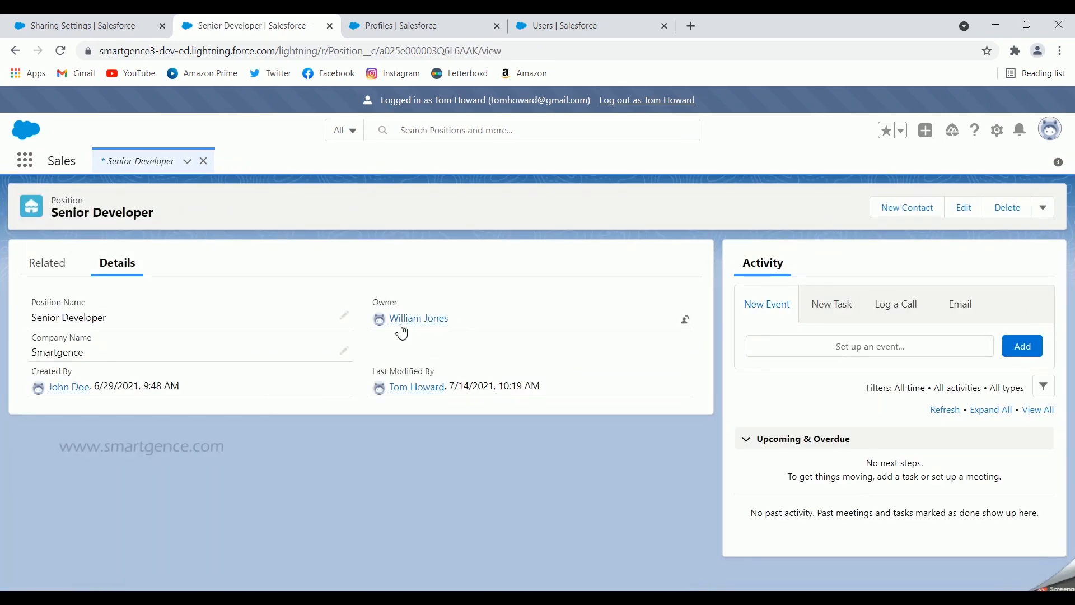
# - Try to save the Senior Developer position with the Company Name Microsoft, then cancel the edit
pyautogui.click(969, 215)
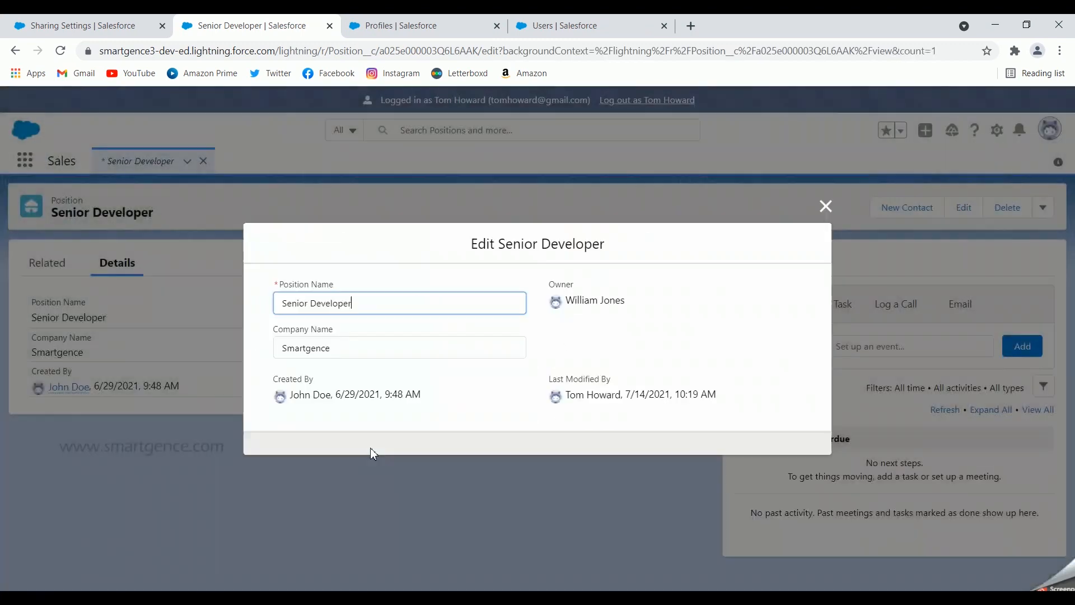
pyautogui.click(360, 351)
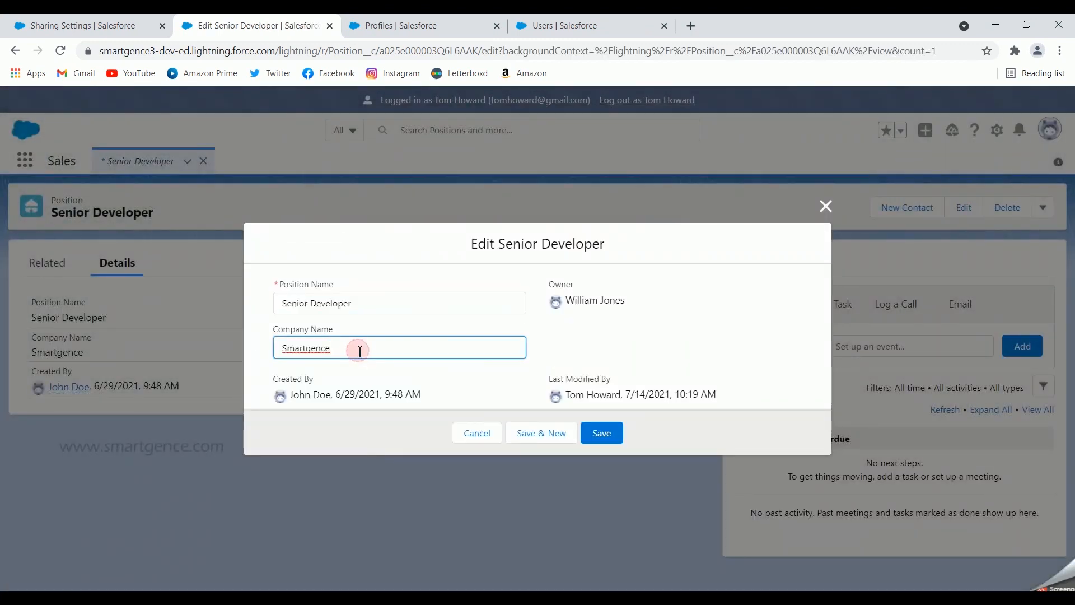
pyautogui.press('BackSpace')
pyautogui.press('BackSpace')
pyautogui.press('BackSpace')
pyautogui.press('BackSpace')
pyautogui.press('BackSpace')
pyautogui.click(588, 435)
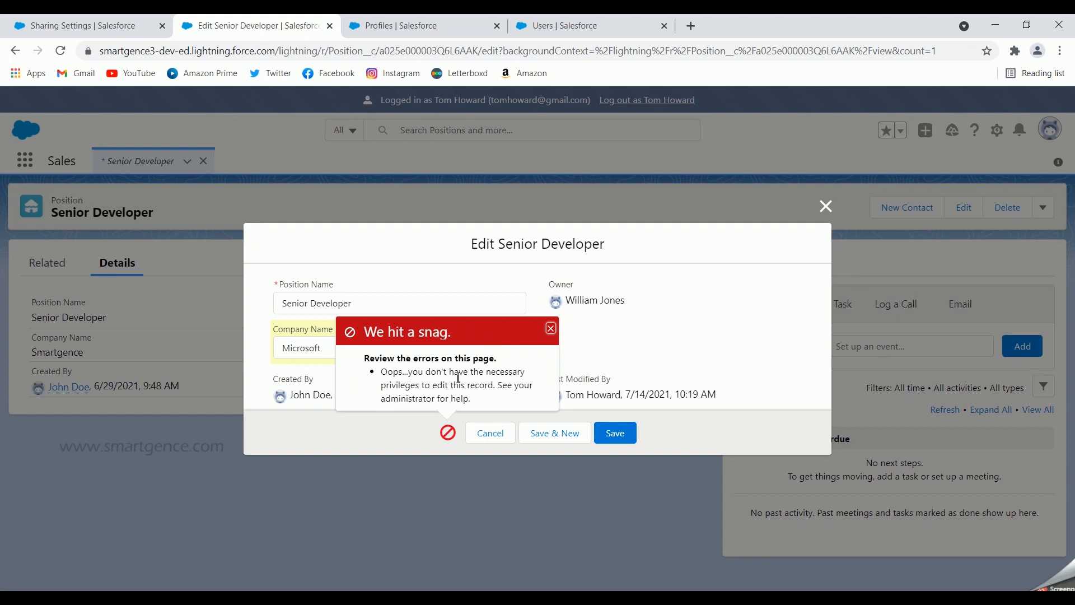
pyautogui.click(493, 434)
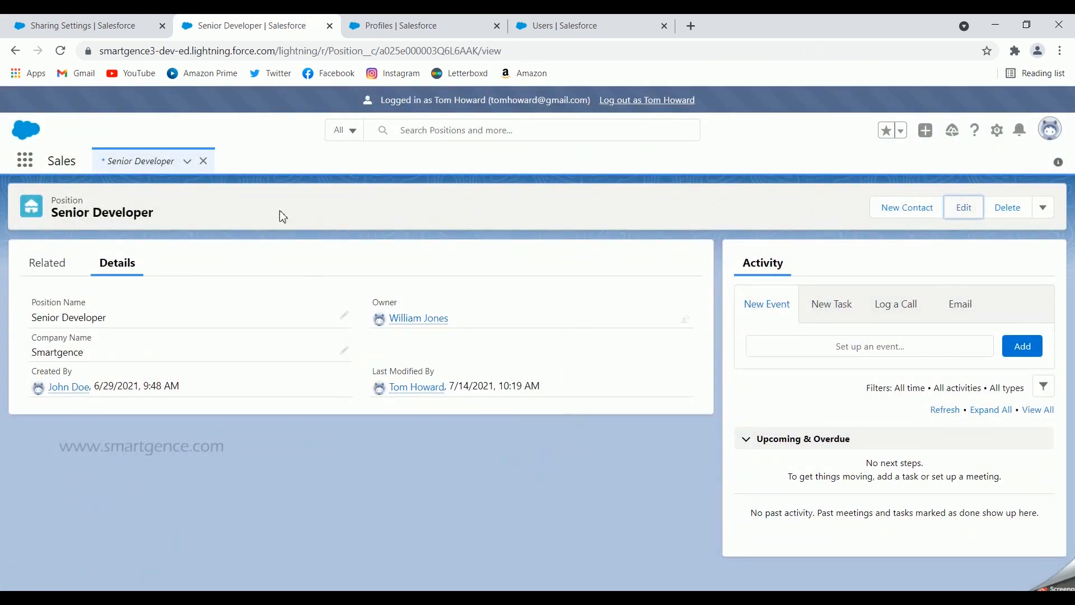
# - Open the Associate Manager position from the Positions list, set its Company Name to Microsoft and save the record
pyautogui.click(159, 168)
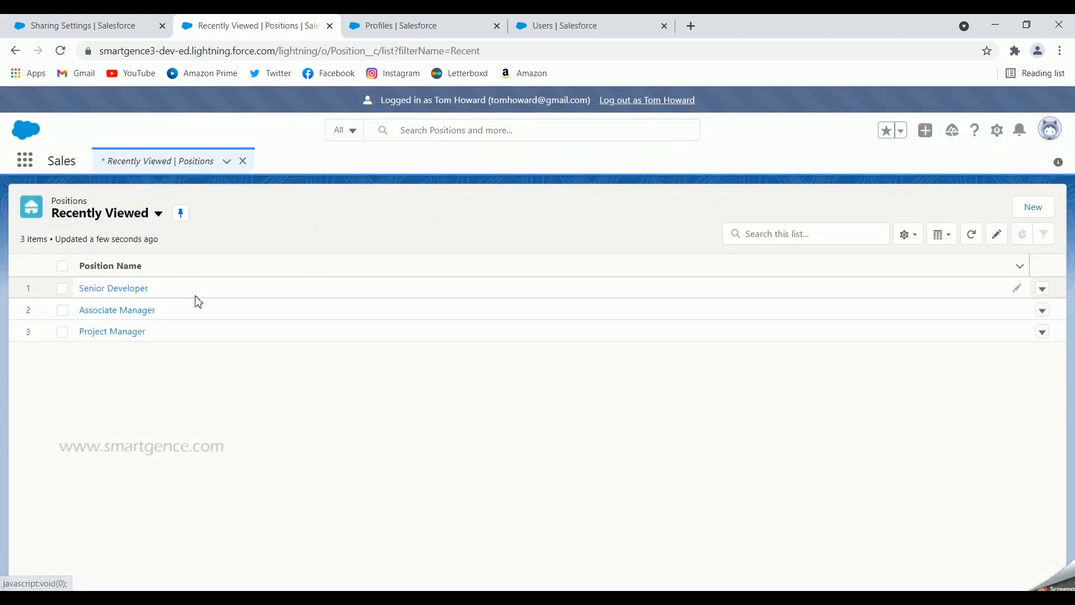
pyautogui.click(133, 312)
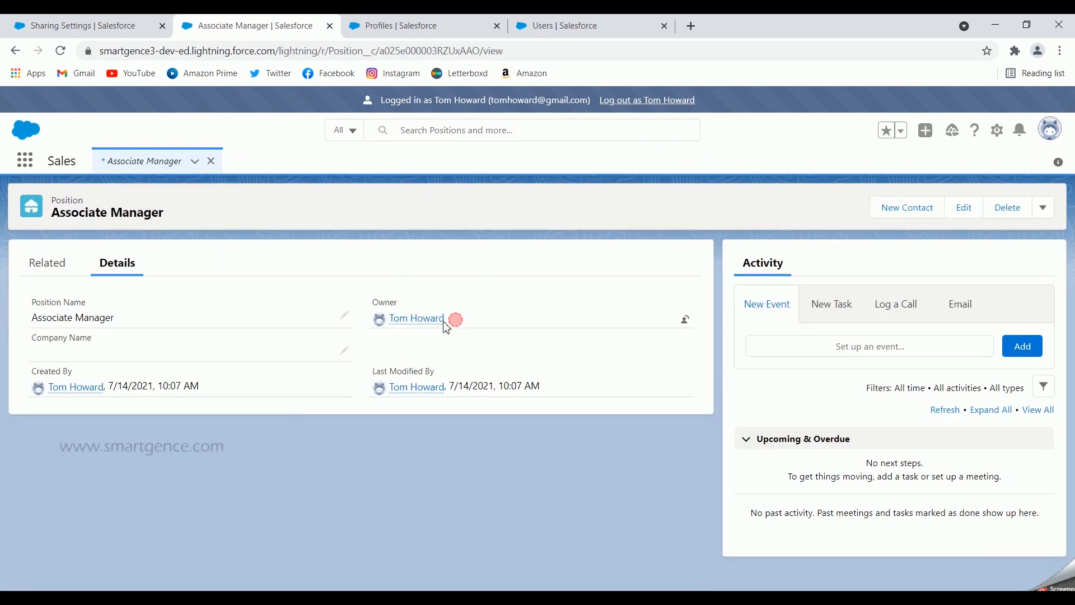
pyautogui.moveTo(392, 329)
pyautogui.click(964, 209)
pyautogui.click(374, 352)
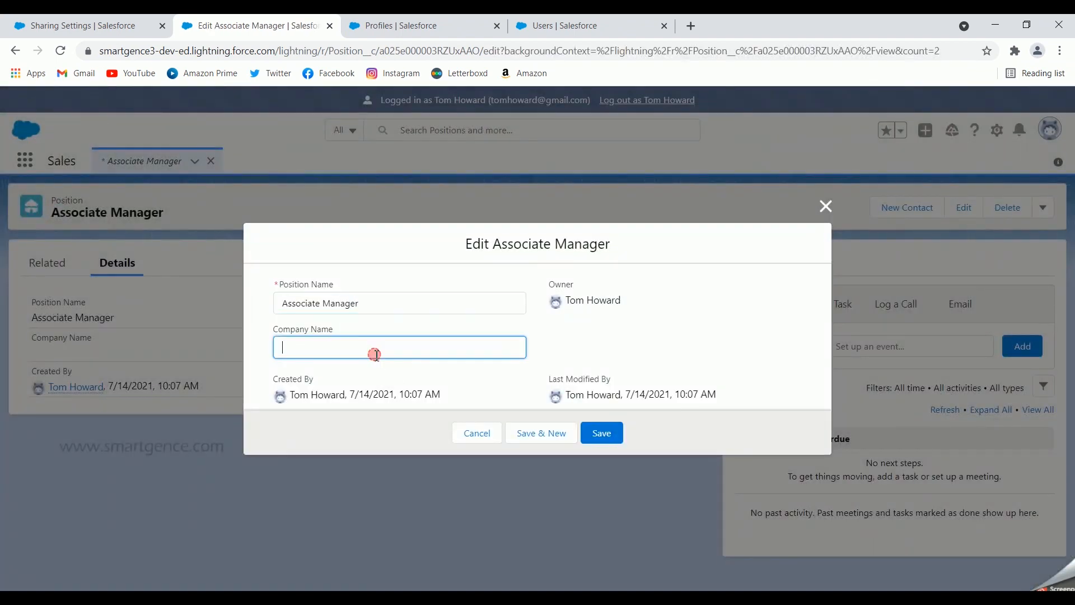
pyautogui.write('Microsoft')
pyautogui.click(602, 433)
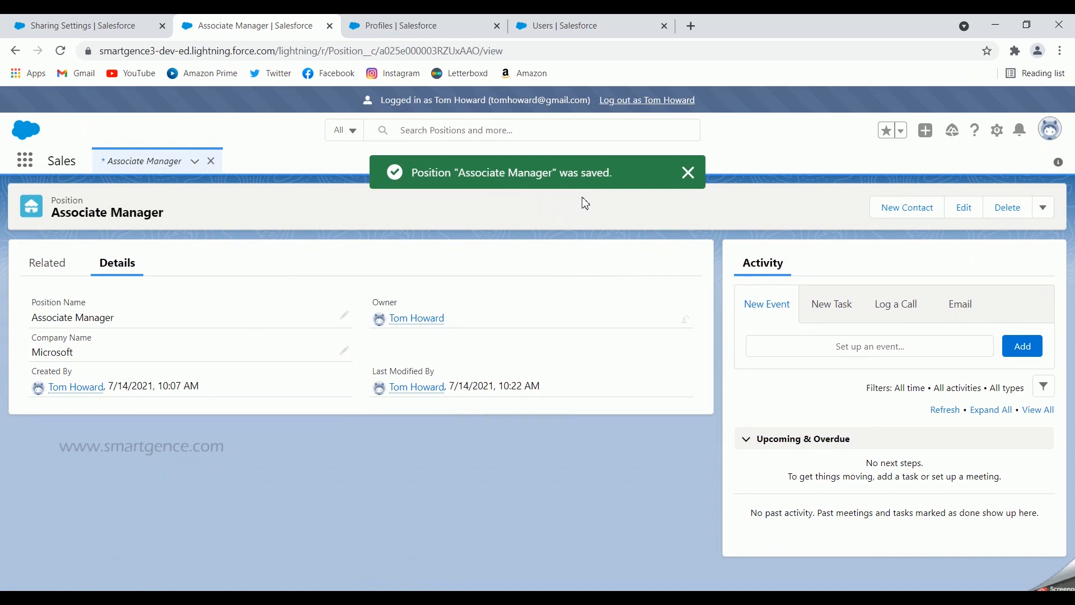
# - Log out of the CEO-role user's session, return to the sharing settings and limit them to the Position object
pyautogui.click(661, 105)
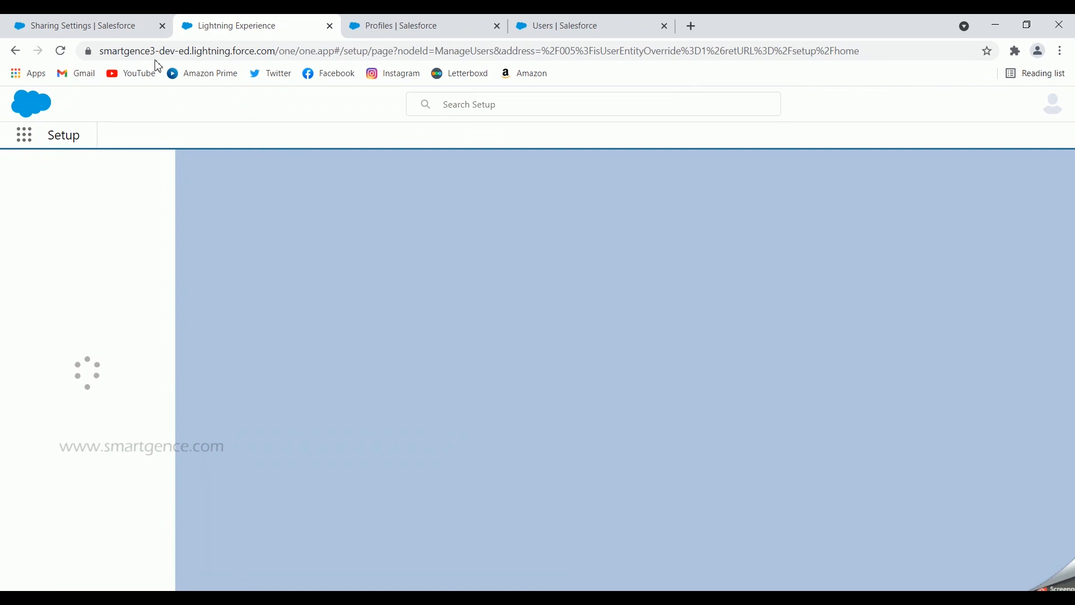
pyautogui.click(93, 25)
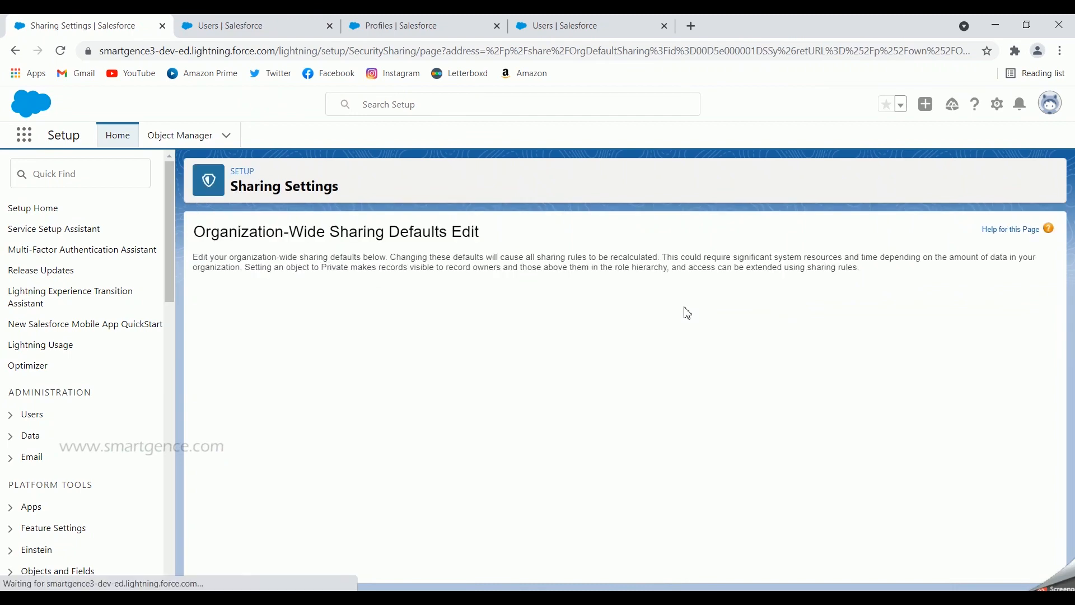
pyautogui.click(500, 294)
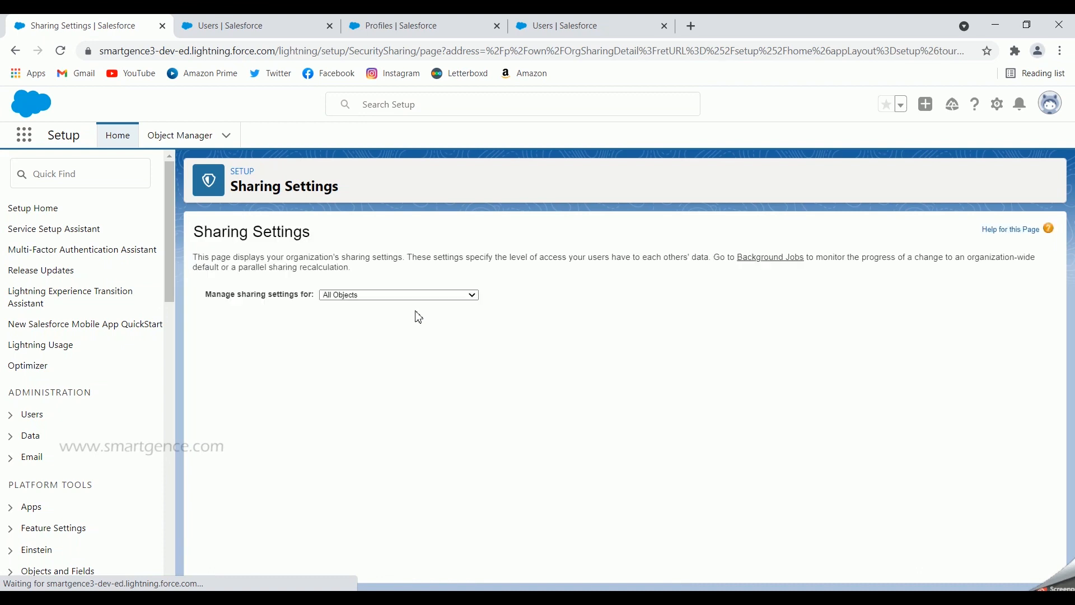
pyautogui.click(408, 294)
pyautogui.press('End')
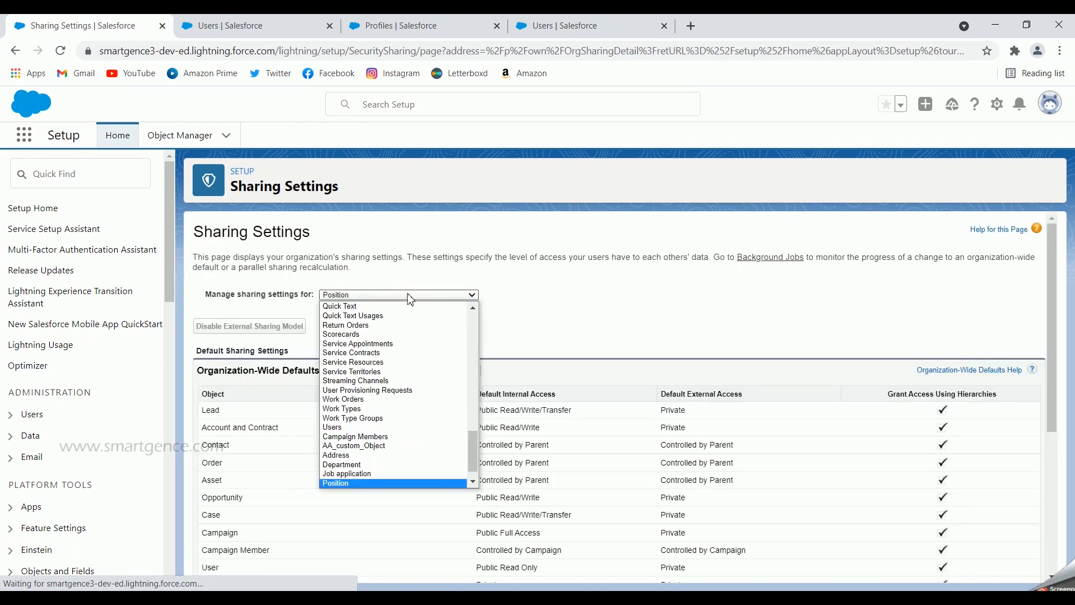
pyautogui.press('Return')
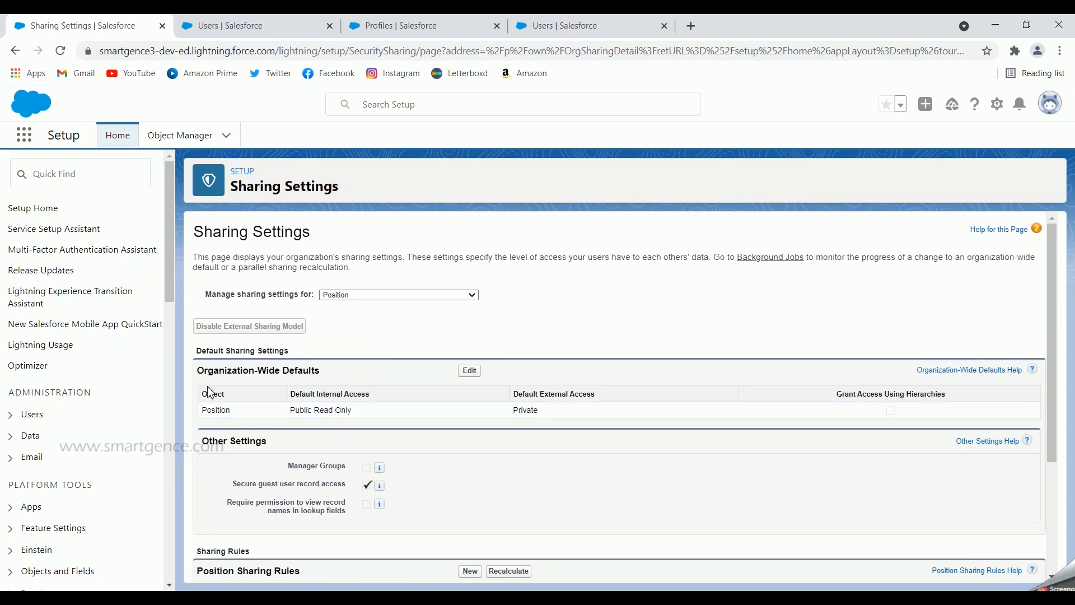
# - Set the Position object's default internal access to Private, save the organization-wide defaults and refresh the sharing settings page
pyautogui.moveTo(202, 411); pyautogui.dragTo(227, 410)
pyautogui.click(470, 370)
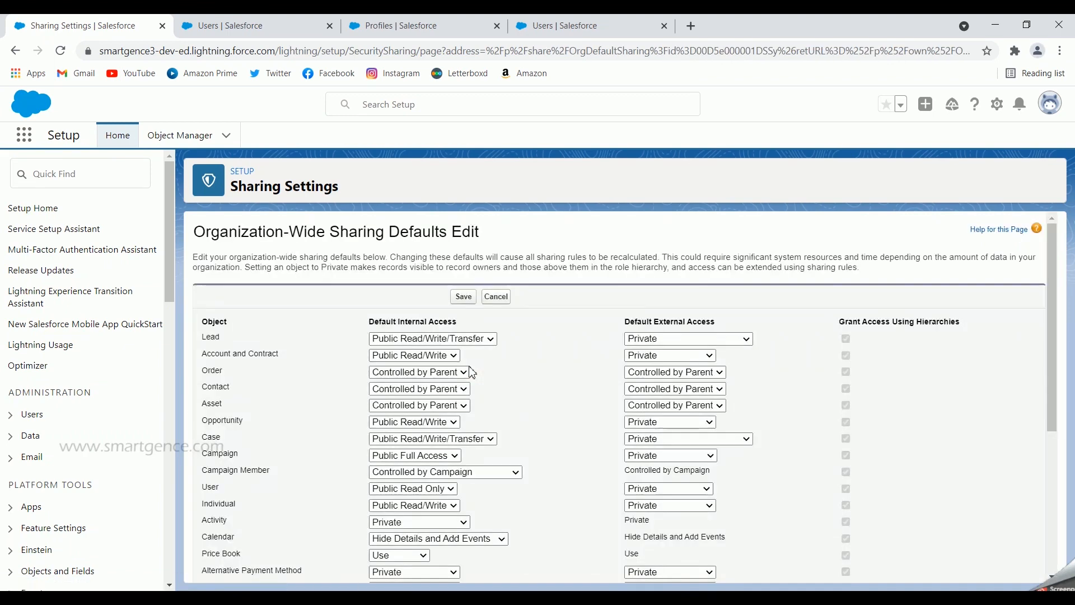
pyautogui.scroll(-1, 491, 380)
pyautogui.scroll(-15, 408, 429)
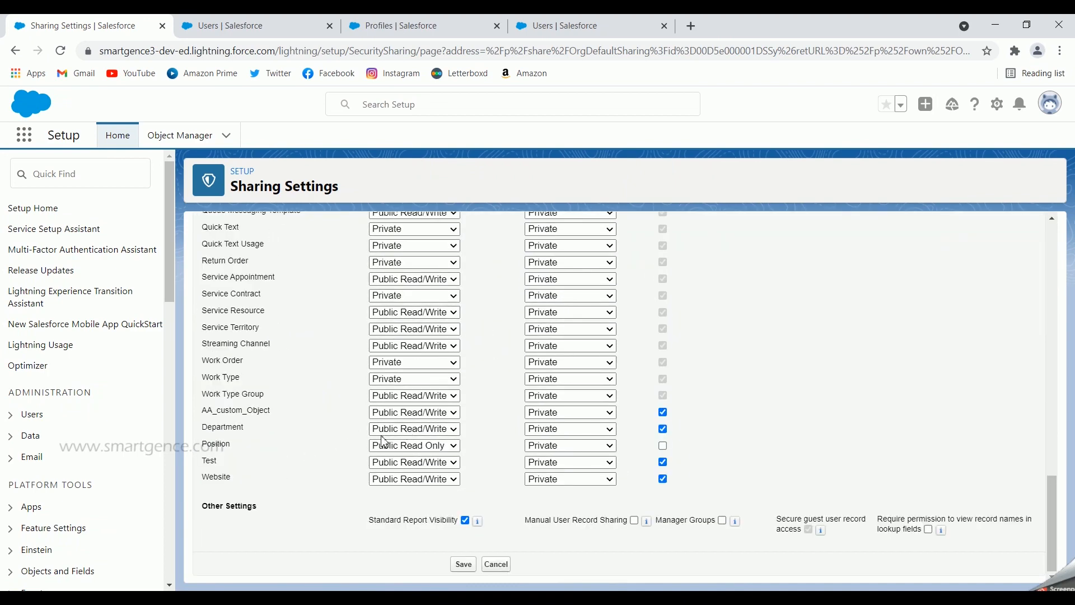
pyautogui.click(394, 445)
pyautogui.click(400, 460)
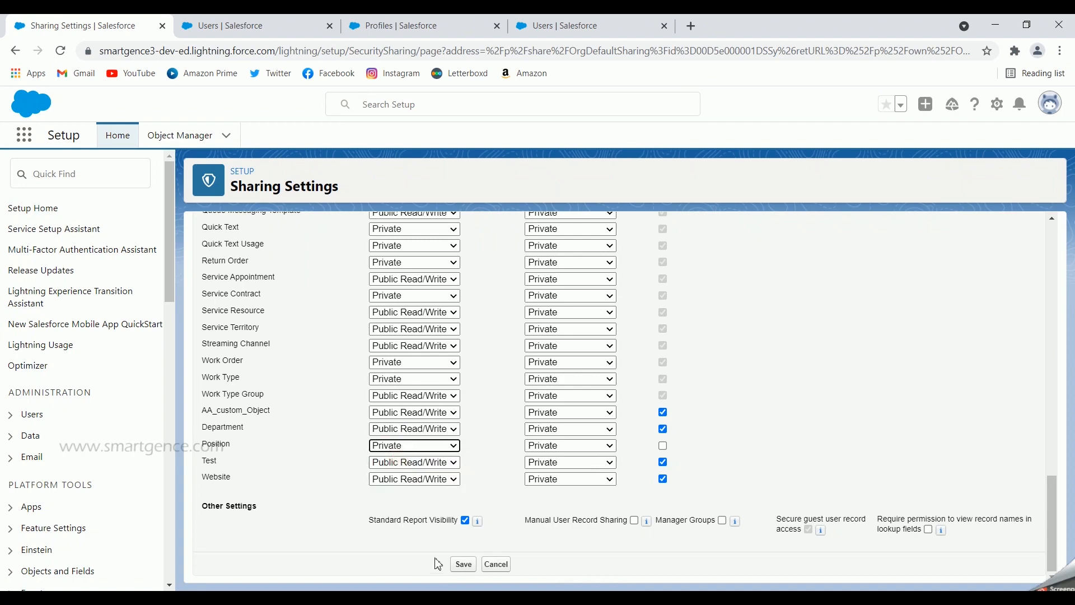
pyautogui.click(463, 564)
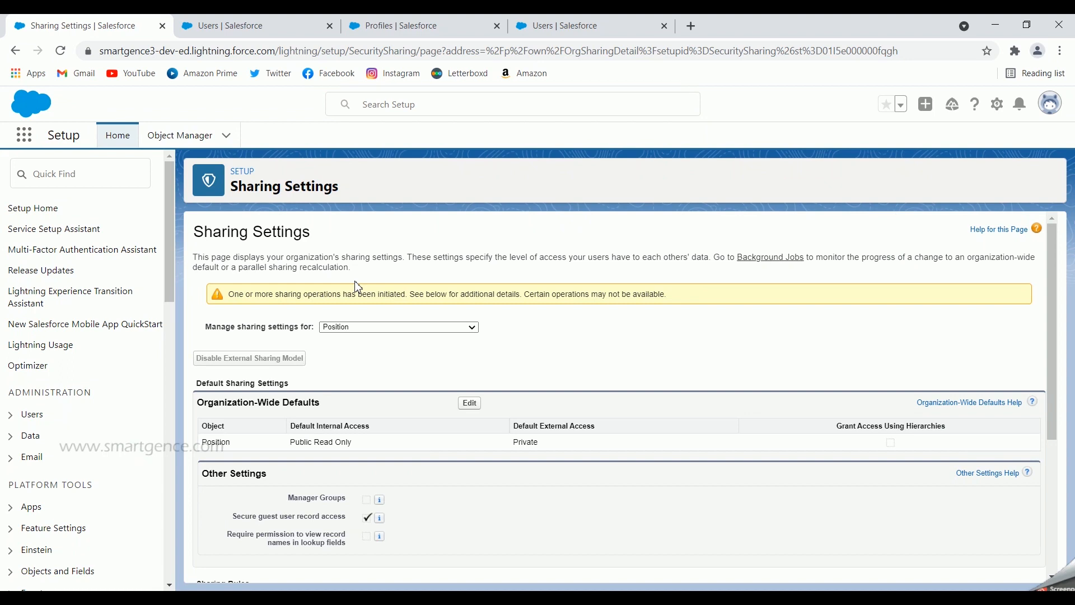
pyautogui.click(61, 51)
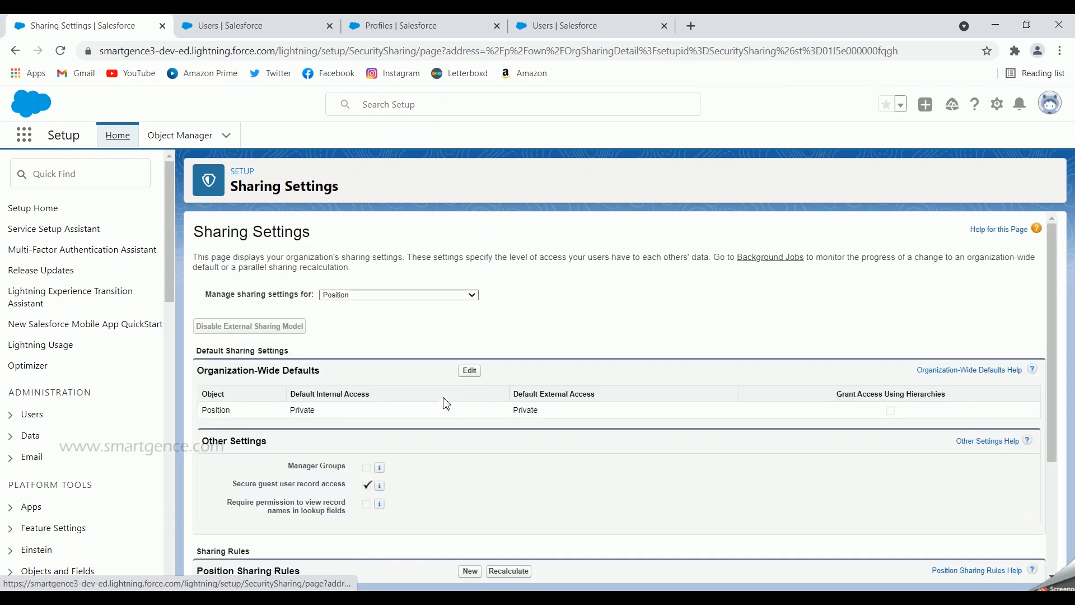
# - Log in as the first-listed CEO-role user with the Manager profile and close the leftover Users page
pyautogui.click(291, 23)
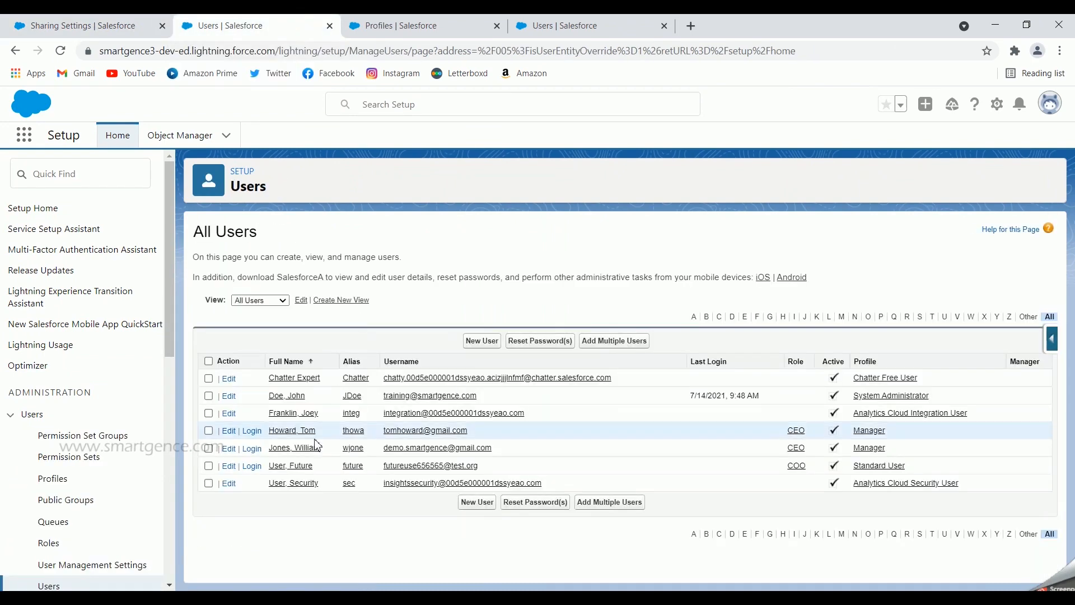
pyautogui.click(255, 430)
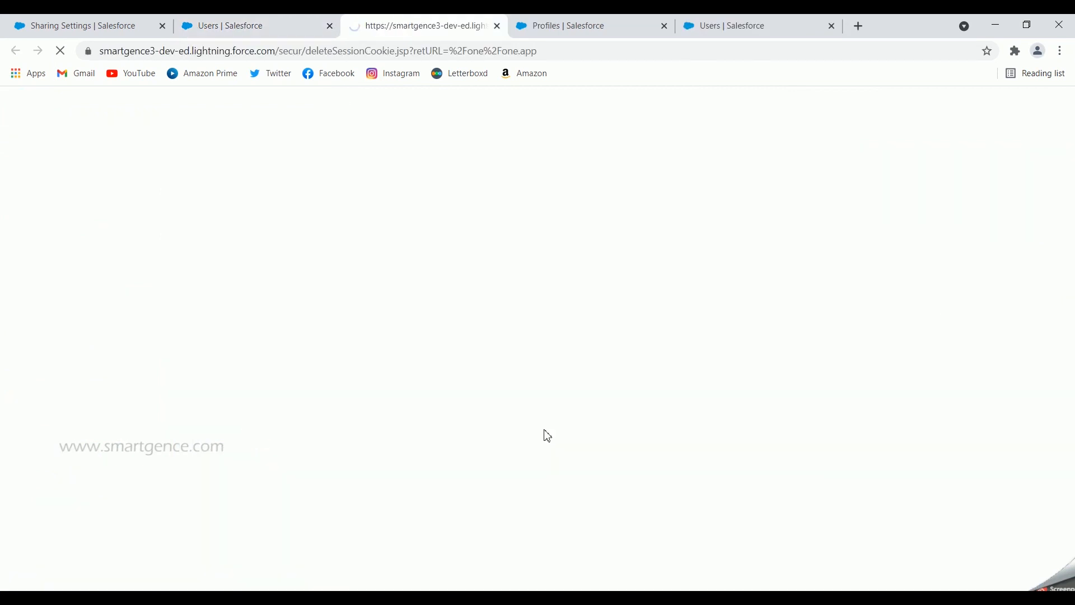
pyautogui.click(329, 26)
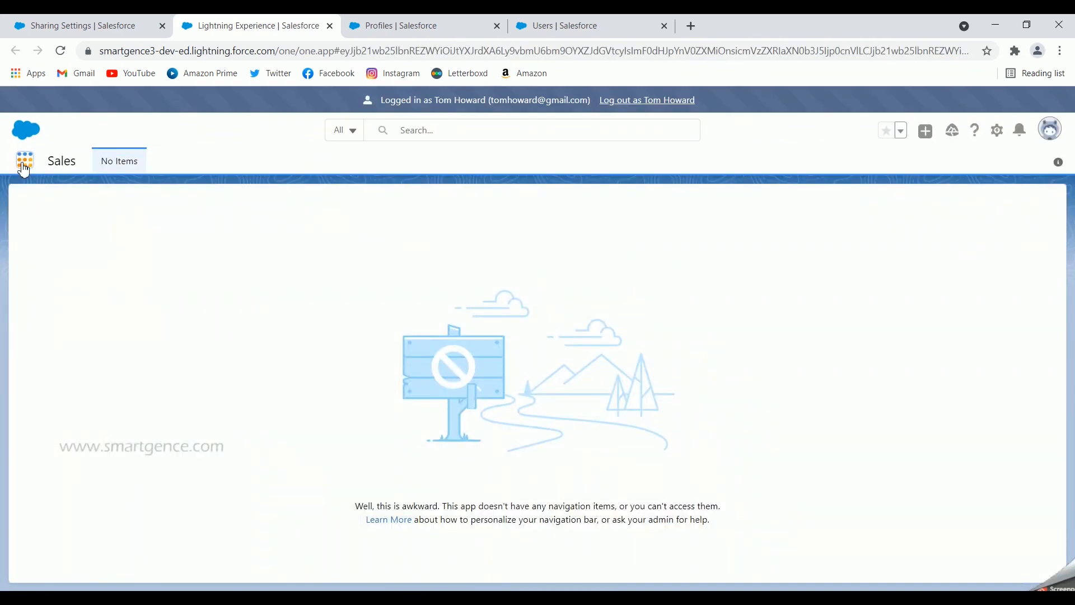
# - Search the available items for "position" and open Positions
pyautogui.click(23, 168)
pyautogui.write('position')
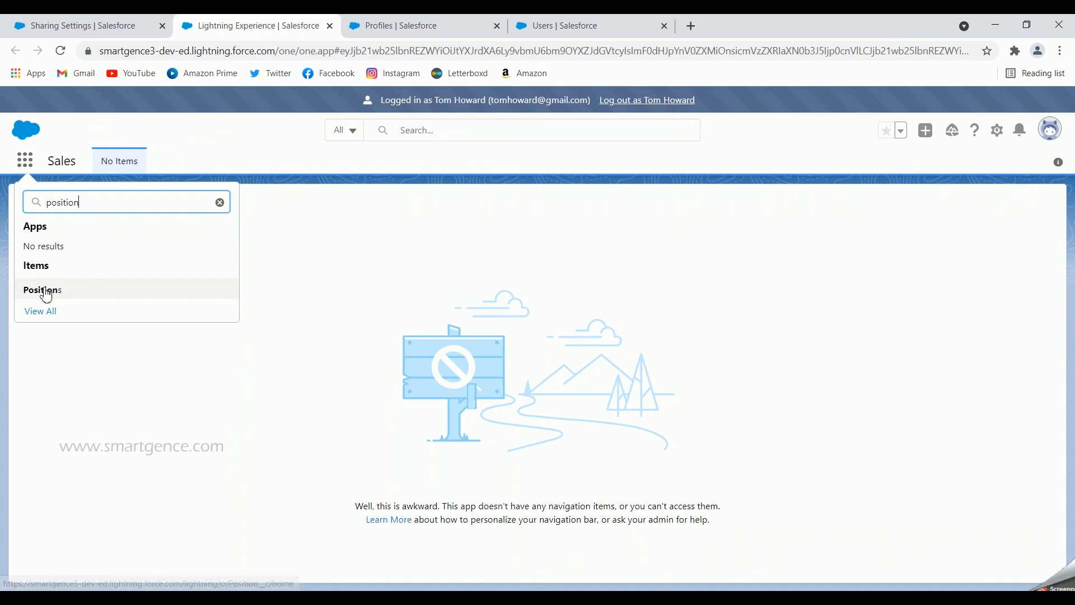
pyautogui.click(44, 292)
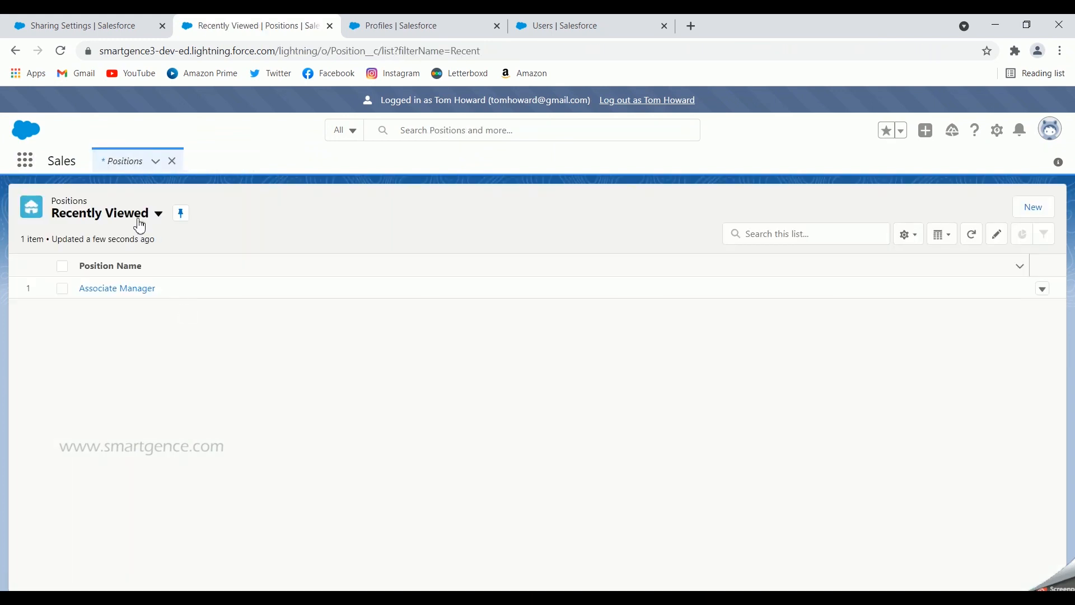
# - Switch the Positions list to the All view and open the Associate Manager record
pyautogui.click(137, 217)
pyautogui.click(85, 261)
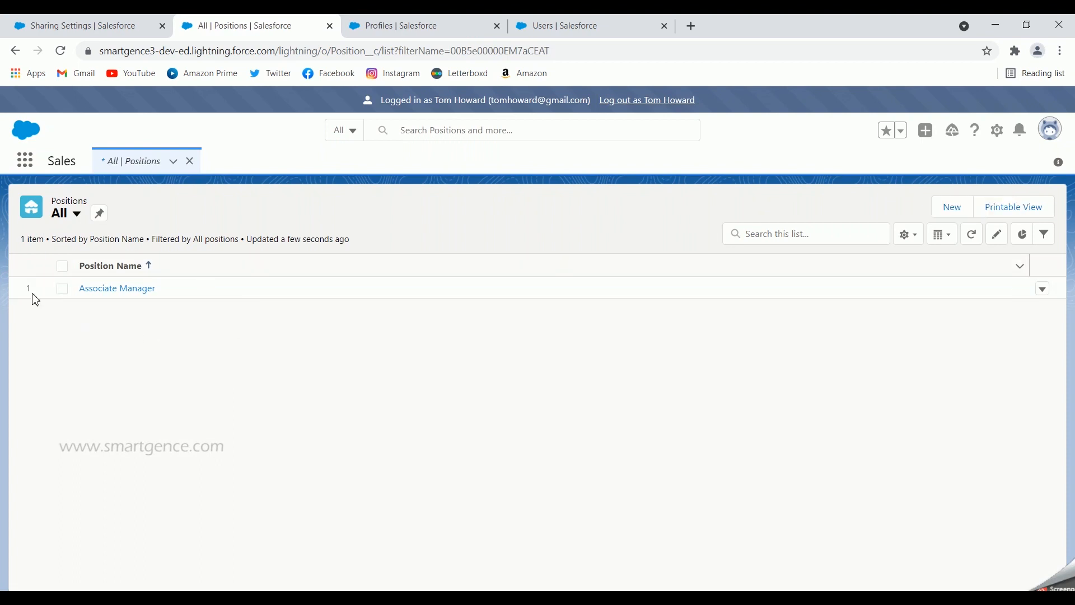
pyautogui.click(127, 299)
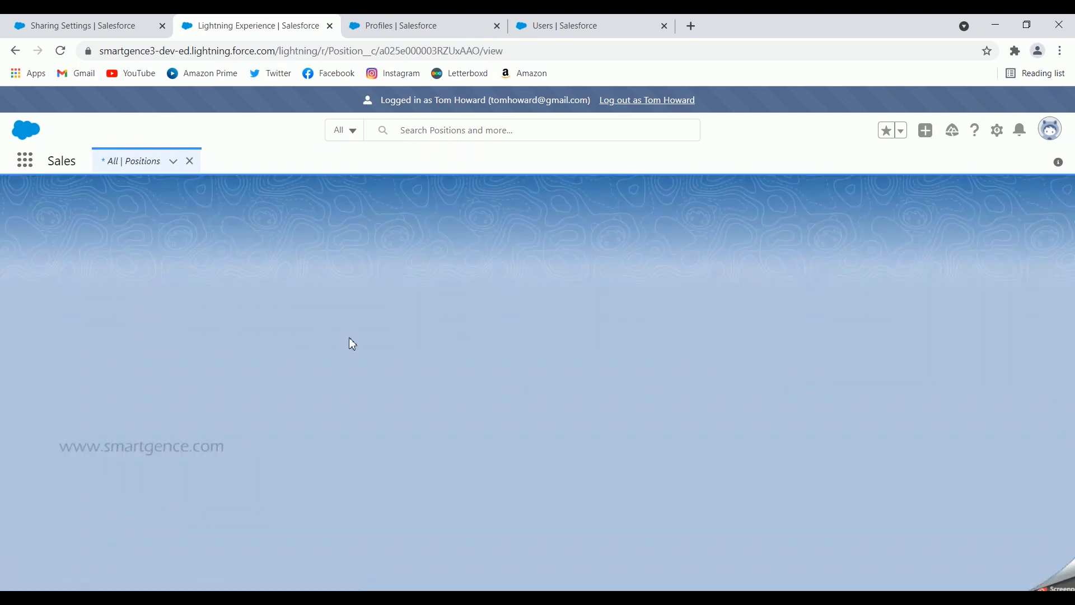